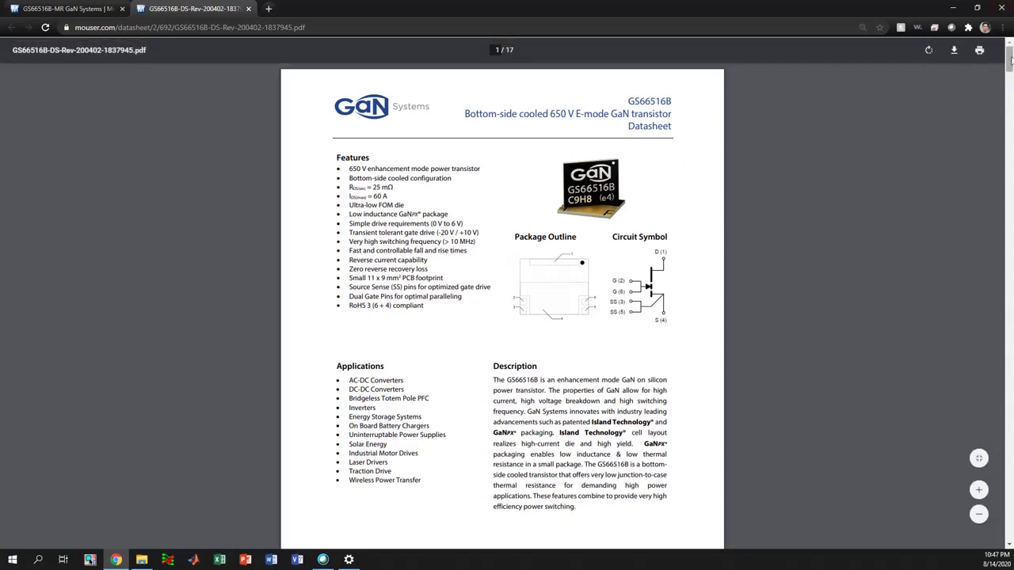
# Scroll the GS66516B datasheet PDF down to the Recommended PCB Footprint page.
pyautogui.moveTo(1011, 60); pyautogui.dragTo(999, 408)
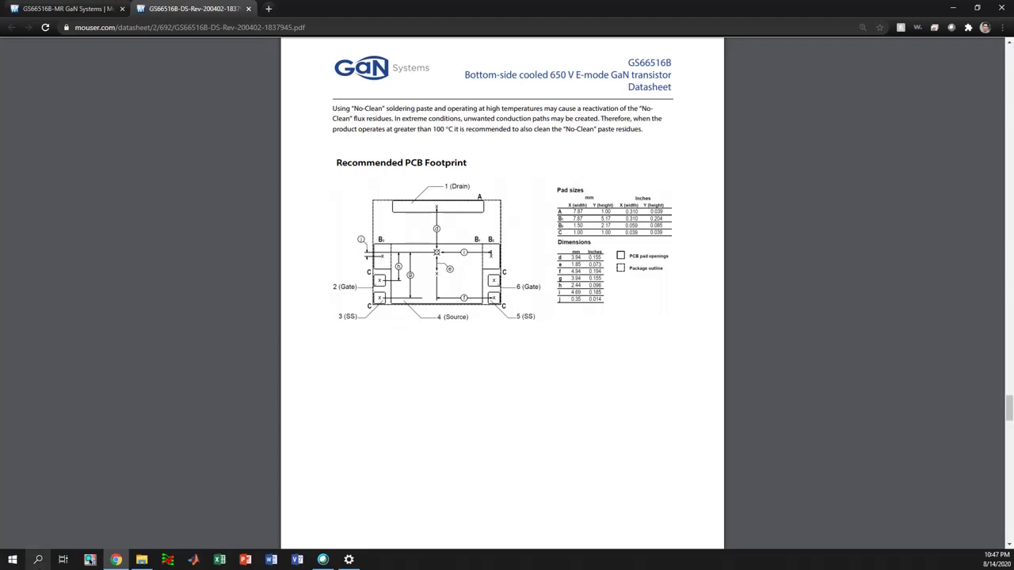
# Launch Pad Designer from Windows search and select the BEGIN LAYER row in Layers.
pyautogui.click(47, 556)
pyautogui.write('pad')
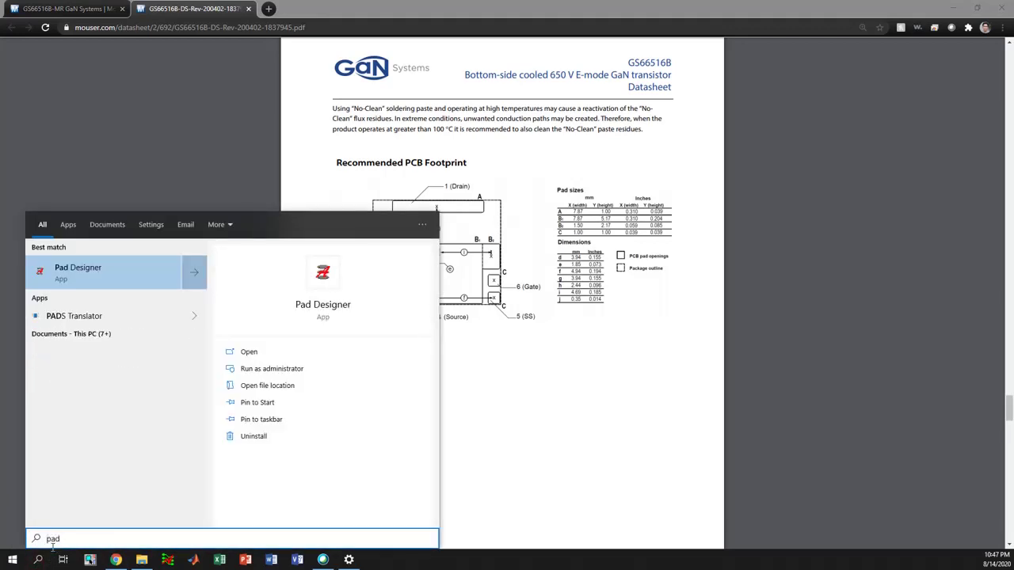
pyautogui.press('Return')
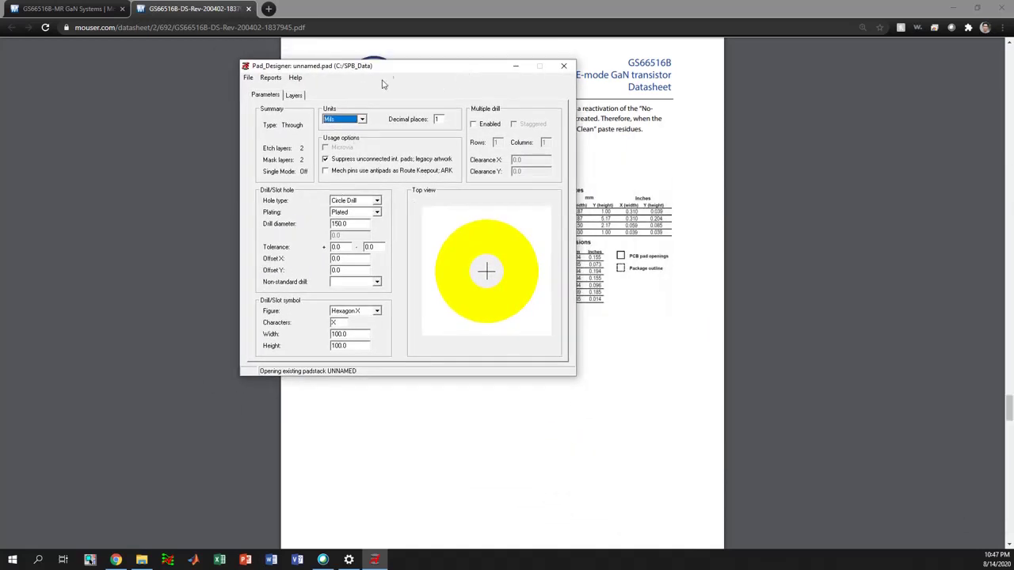
pyautogui.click(294, 96)
pyautogui.click(296, 155)
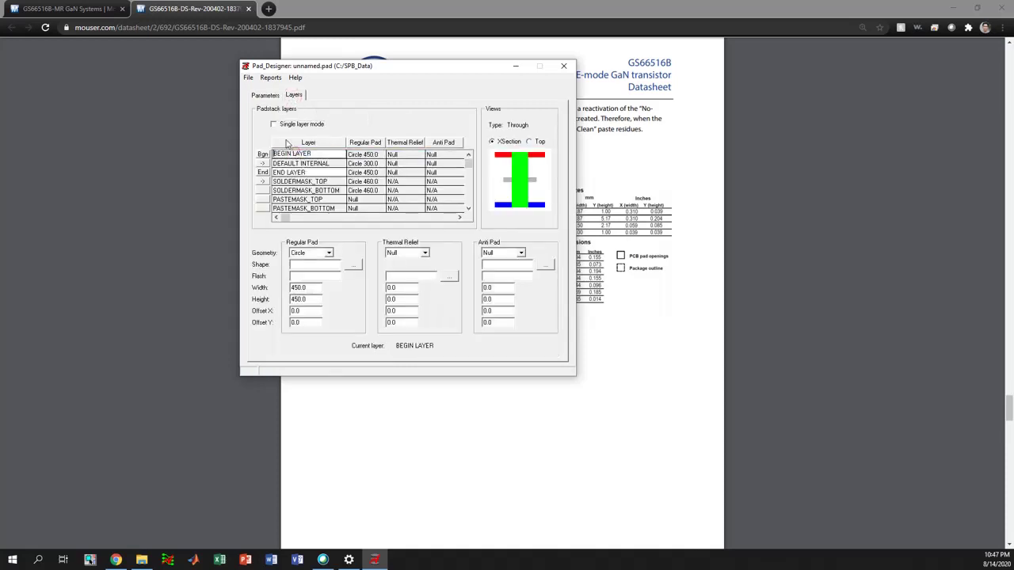
# Set the begin layer's regular pad geometry to Shape in Top view, then switch to Allegro.
pyautogui.click(530, 144)
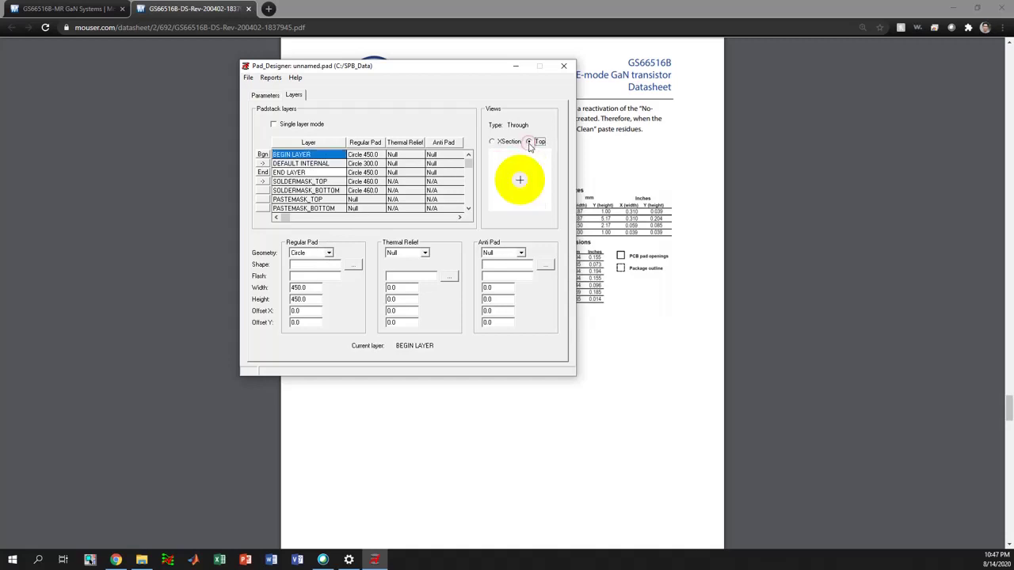
pyautogui.click(302, 253)
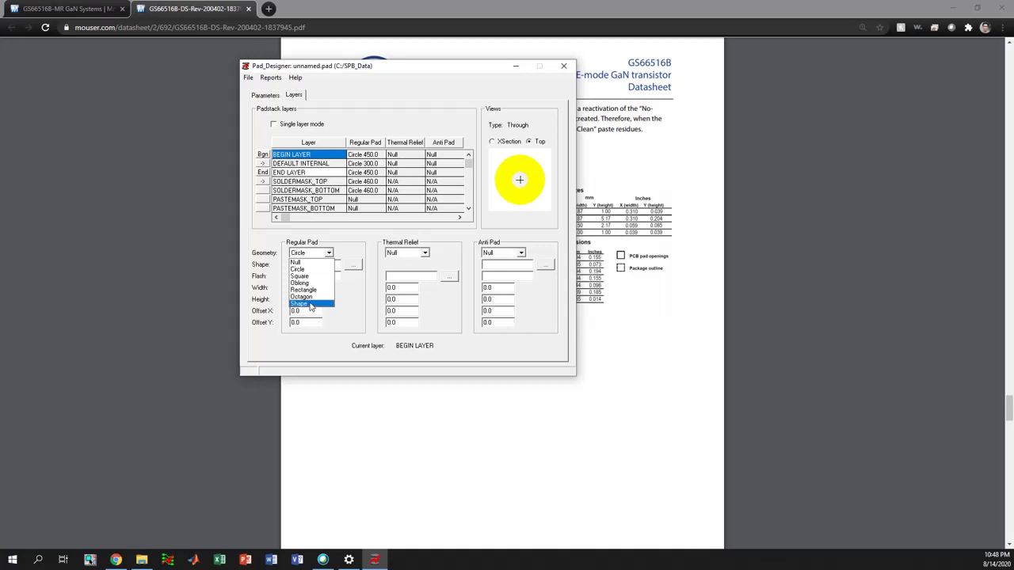
pyautogui.click(310, 306)
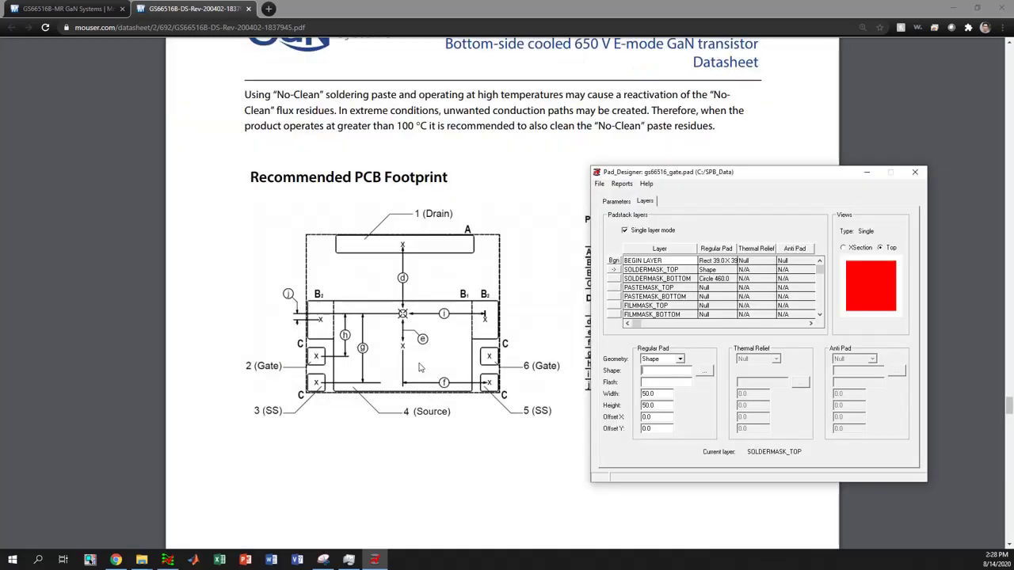
pyautogui.click(168, 560)
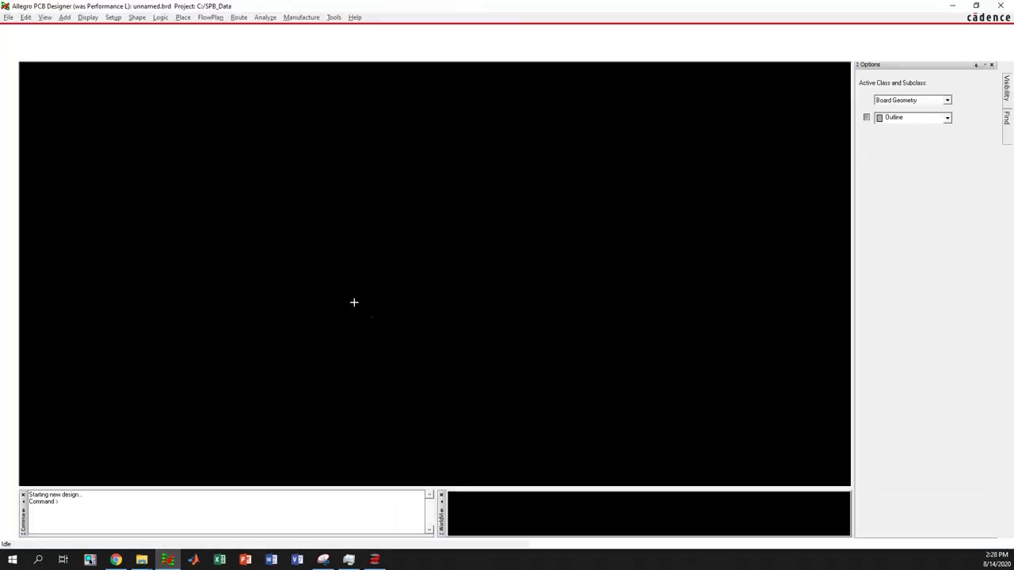
# Start a new drawing of type Shape symbol named GS66516_S_Shape.
pyautogui.click(8, 17)
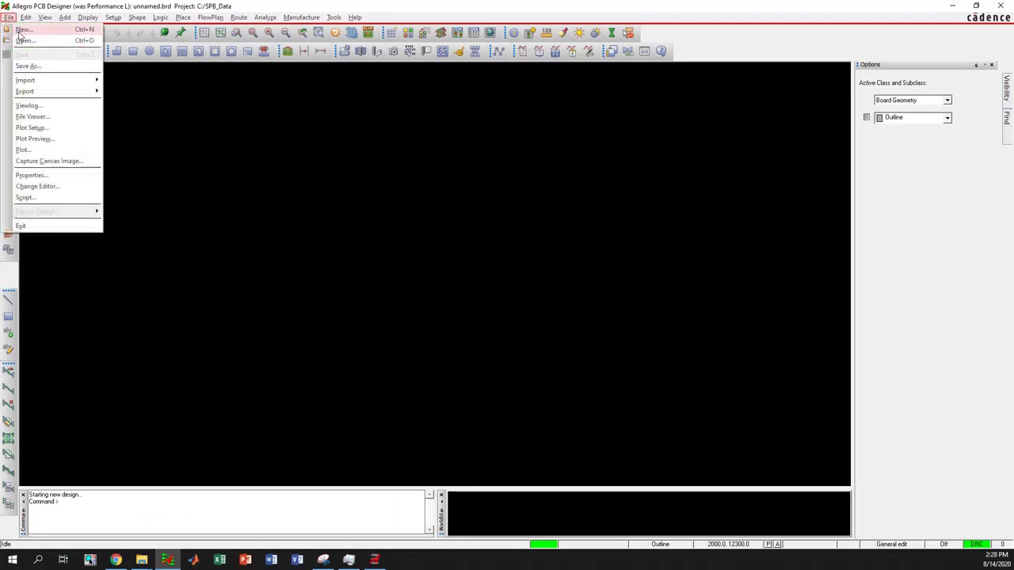
pyautogui.click(20, 32)
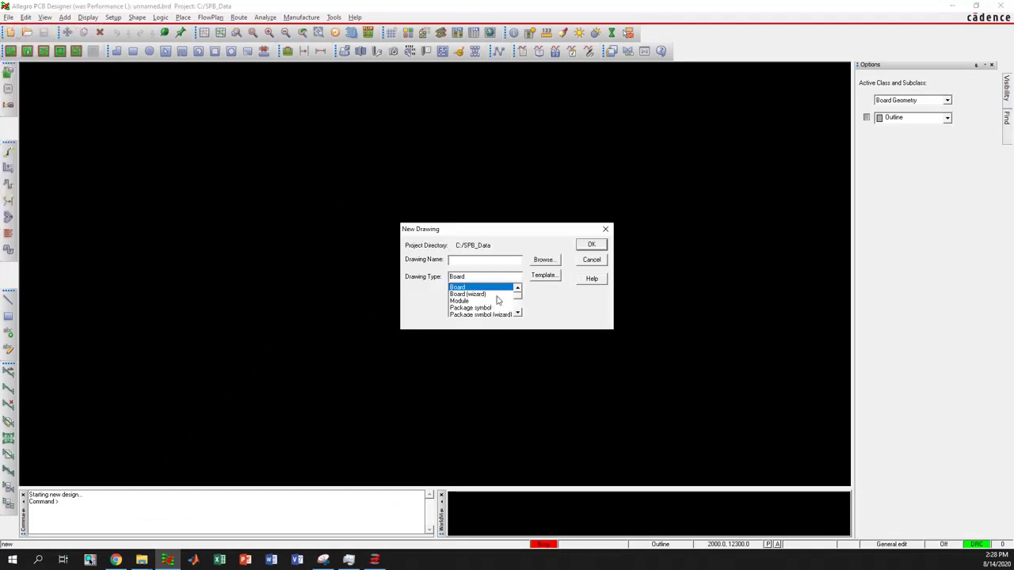
pyautogui.moveTo(516, 301); pyautogui.dragTo(518, 312)
pyautogui.click(469, 301)
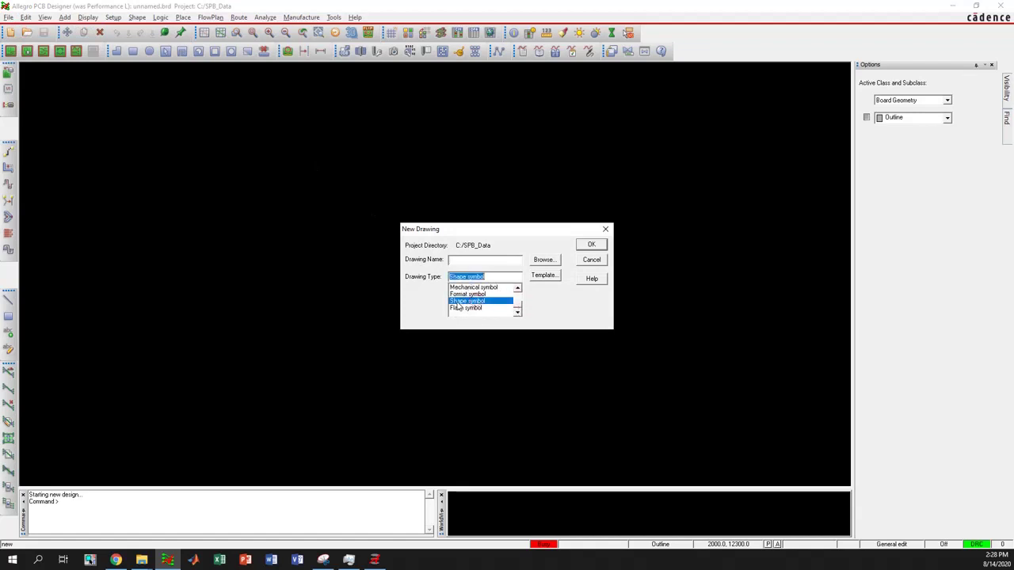
pyautogui.click(504, 264)
pyautogui.write('GS66516_5_Shape')
pyautogui.press('BackSpace')
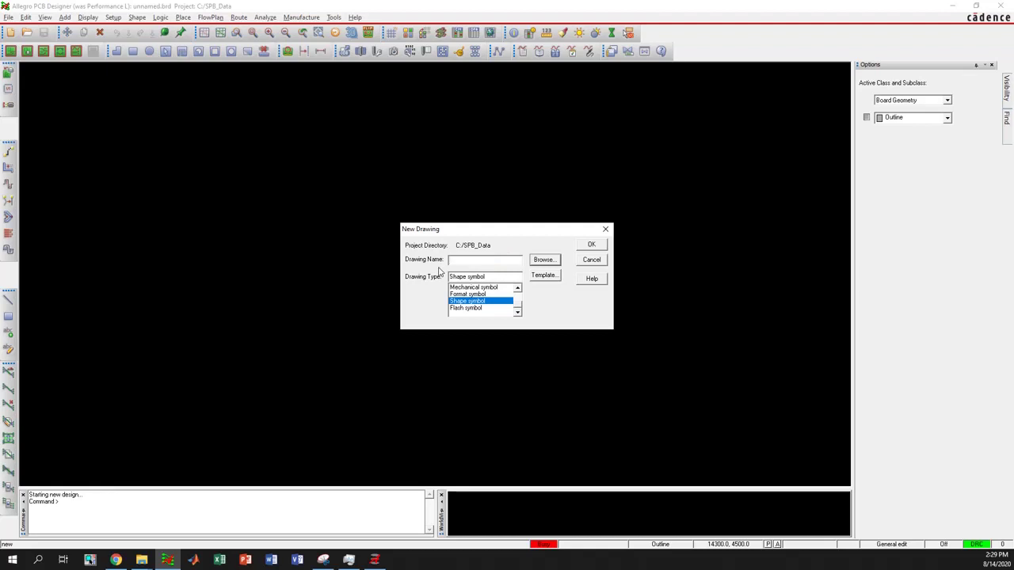
pyautogui.write('GS')
pyautogui.write('66')
pyautogui.write('516_S_SN')
# Save the new drawing in Documents > CR > Allegro > Customed Lib and create it.
pyautogui.click(544, 260)
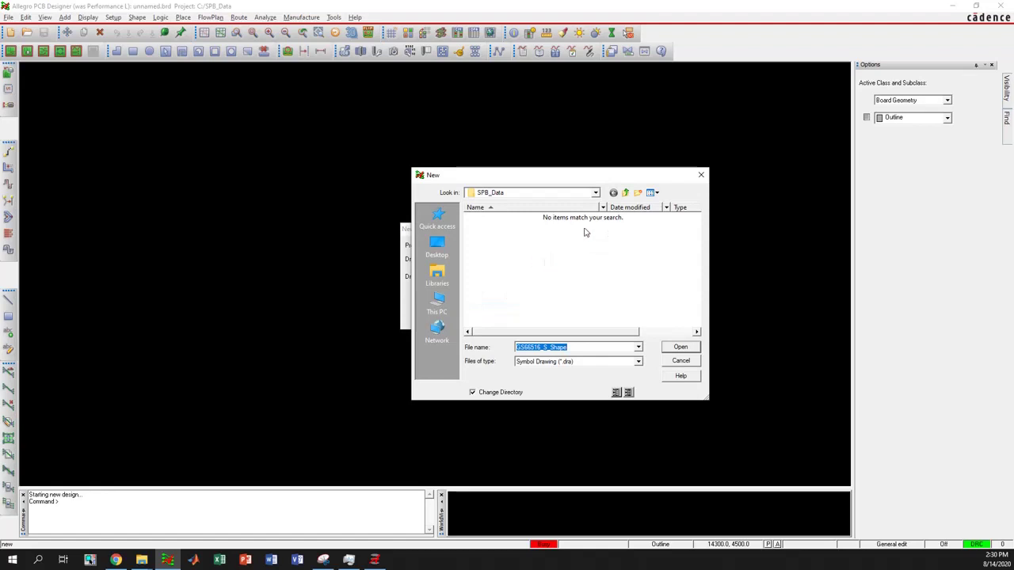
pyautogui.click(440, 279)
pyautogui.click(624, 224)
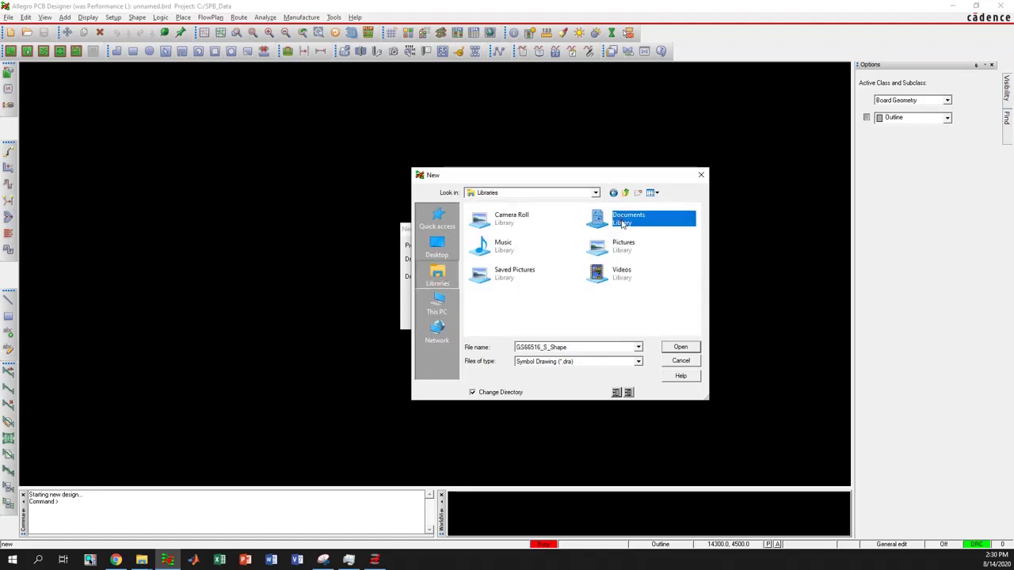
pyautogui.doubleClick(624, 224)
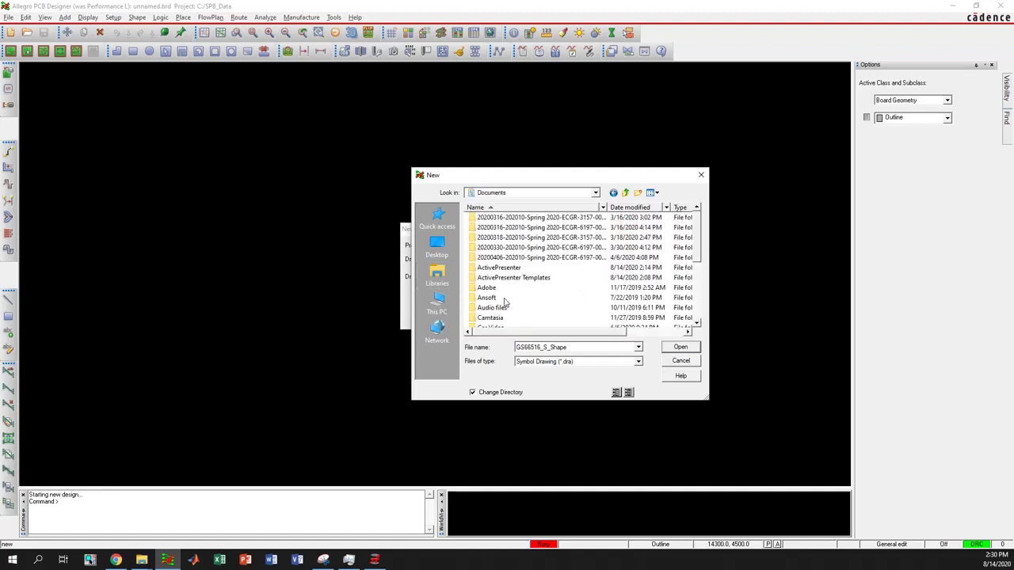
pyautogui.scroll(-2, 505, 299)
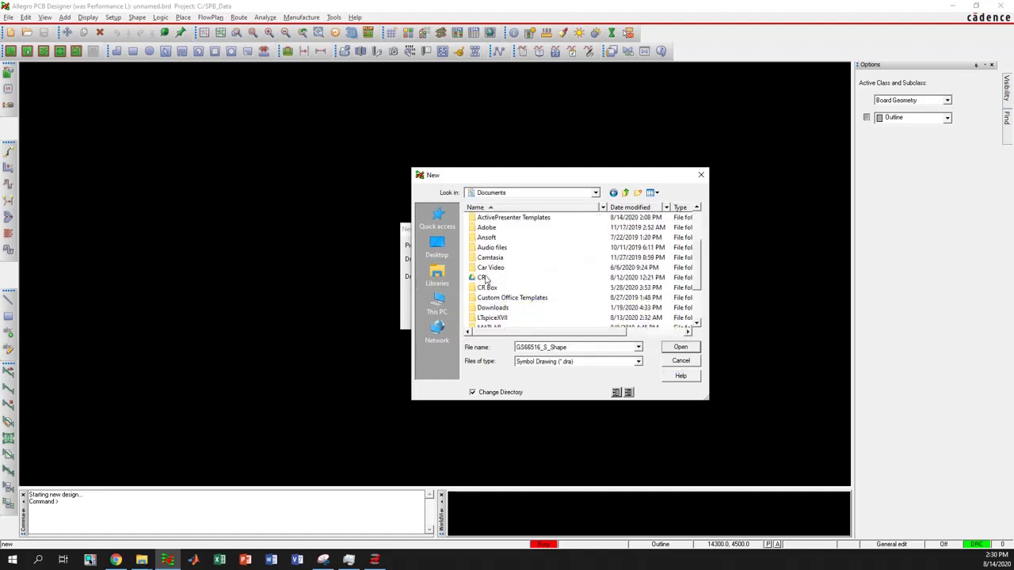
pyautogui.doubleClick(485, 279)
pyautogui.doubleClick(505, 229)
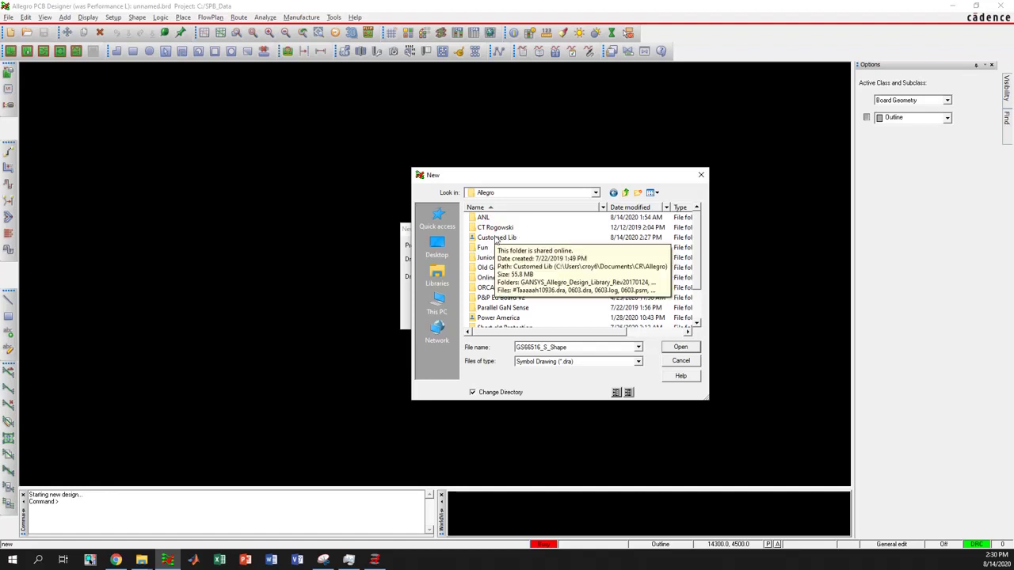
pyautogui.doubleClick(497, 238)
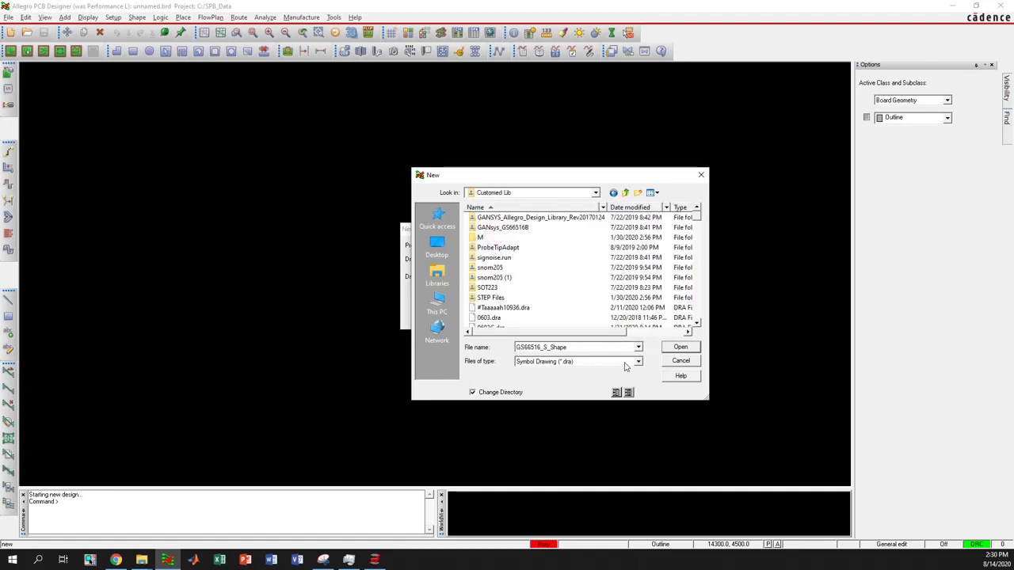
pyautogui.click(676, 354)
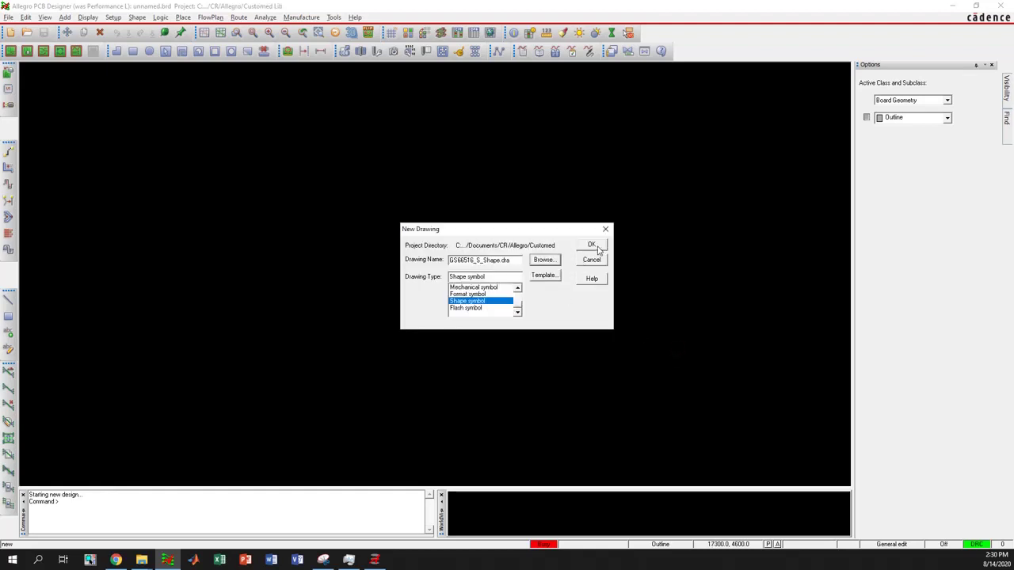
pyautogui.click(598, 249)
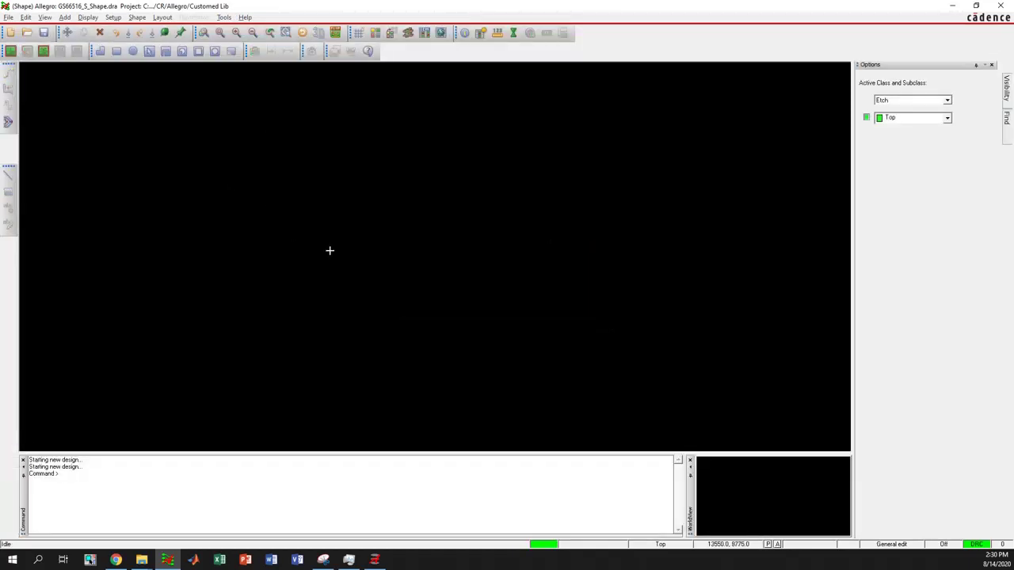
# Turn the grid on with 100 non-etch and 25 Top/Bottom spacing.
pyautogui.click(272, 90)
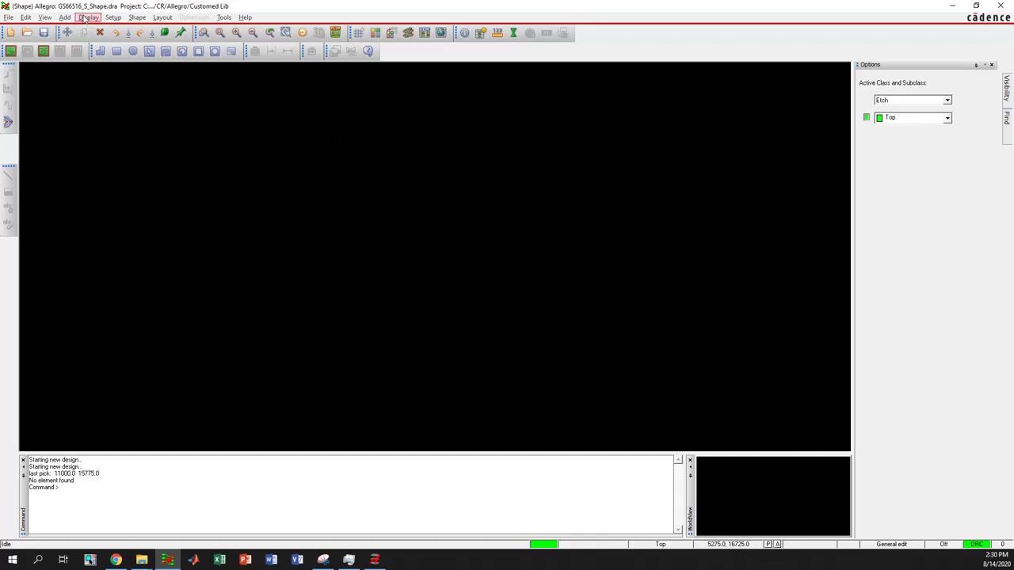
pyautogui.click(113, 17)
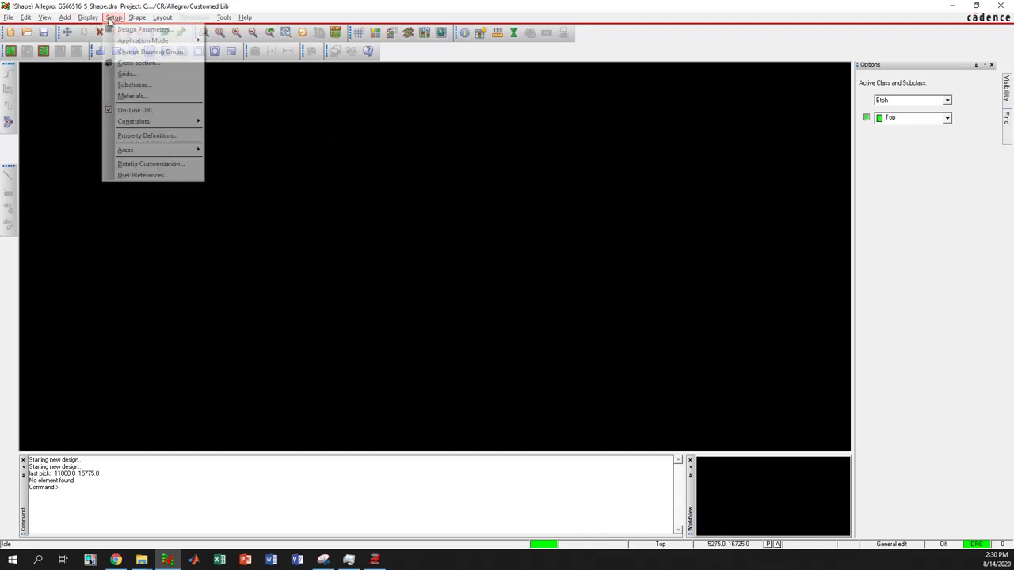
pyautogui.click(129, 74)
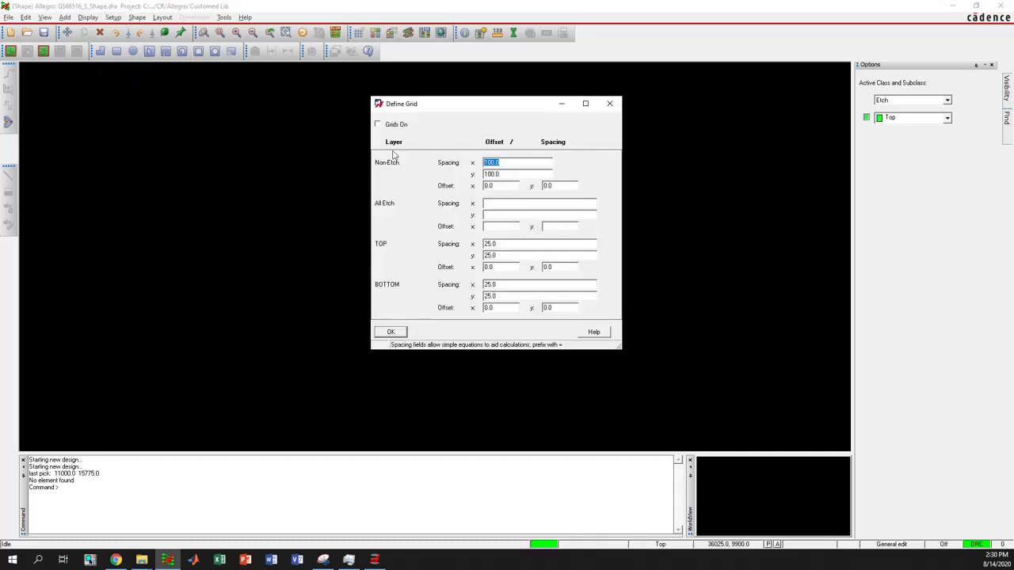
pyautogui.click(378, 125)
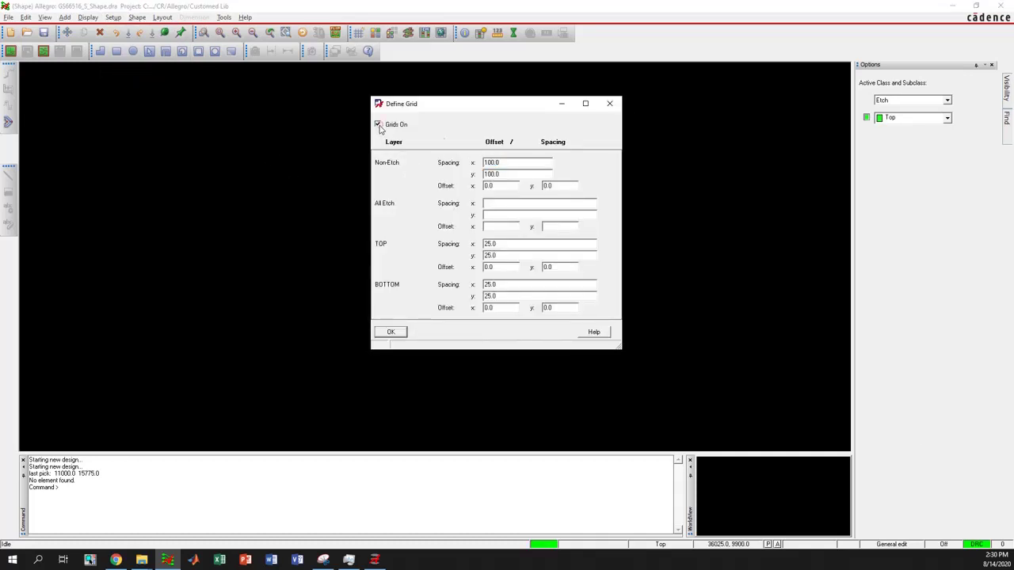
pyautogui.click(391, 331)
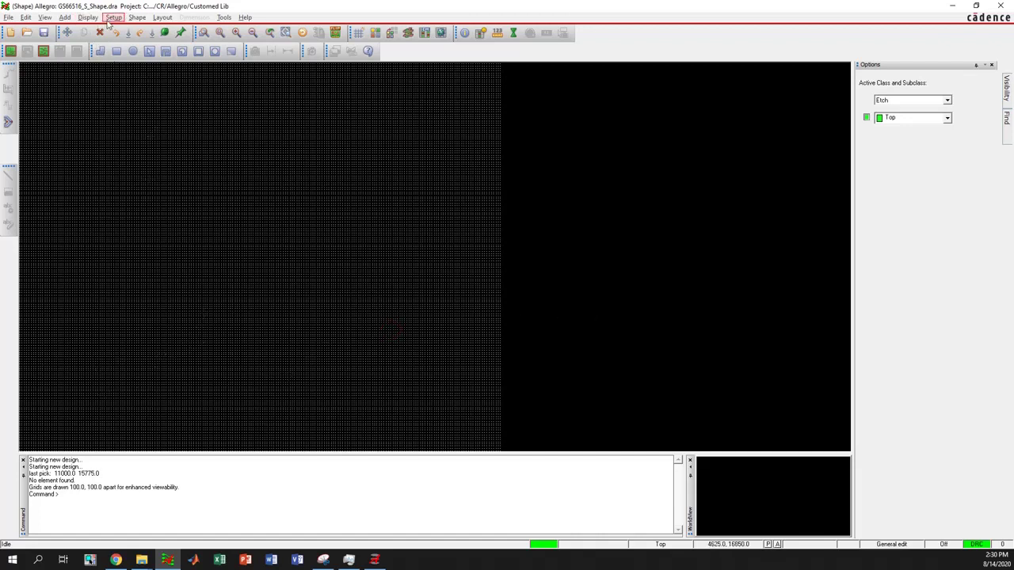
pyautogui.click(110, 18)
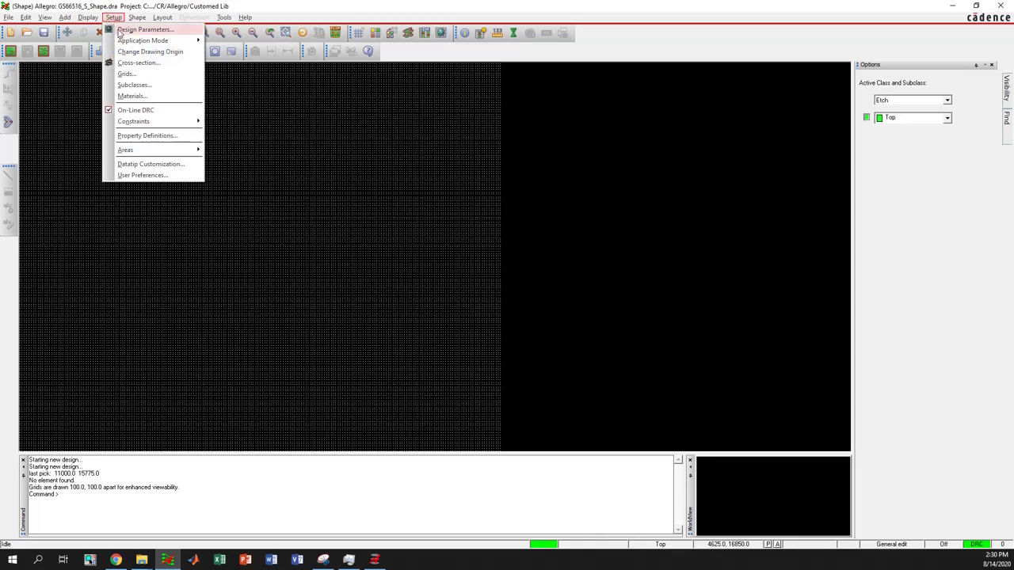
# Set design extents to Left X -5000, Lower Y -5000, width and height 10000, and apply.
pyautogui.click(134, 30)
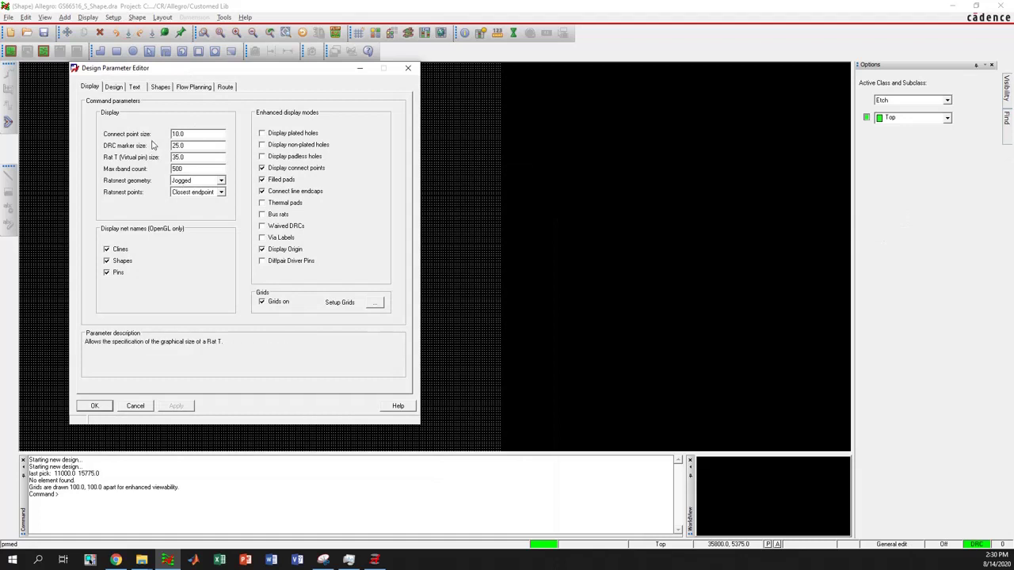
pyautogui.click(113, 87)
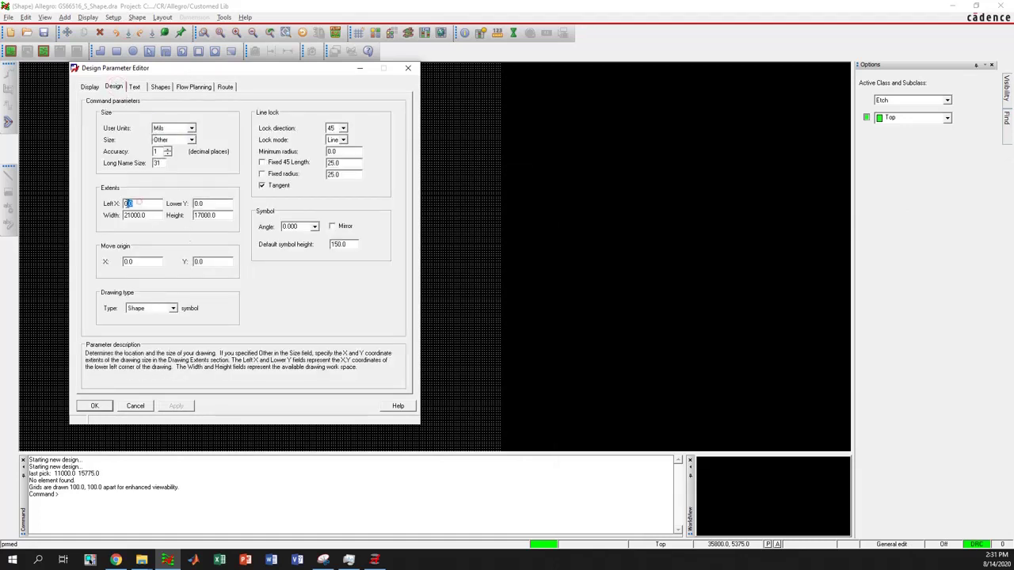
pyautogui.doubleClick(131, 203)
pyautogui.write('-')
pyautogui.moveTo(212, 203); pyautogui.dragTo(196, 205)
pyautogui.write('-5000')
pyautogui.moveTo(159, 215); pyautogui.dragTo(118, 217)
pyautogui.write('1')
pyautogui.moveTo(224, 216); pyautogui.dragTo(191, 217)
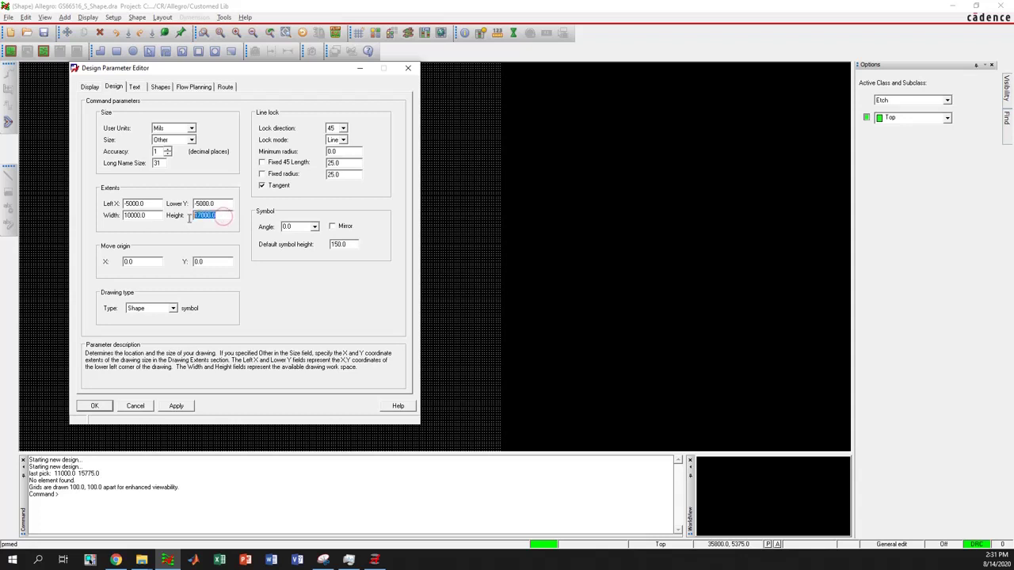
pyautogui.write('1')
pyautogui.click(176, 406)
# Accept the design parameters and close the dialog.
pyautogui.click(93, 407)
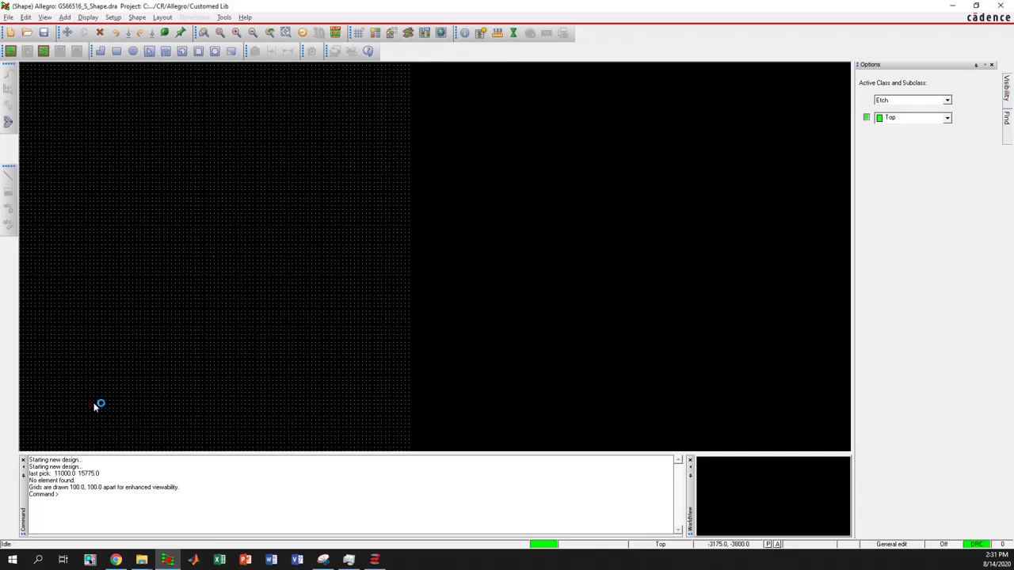
pyautogui.scroll(2, 162, 250)
pyautogui.scroll(1, 460, 270)
pyautogui.scroll(1, 435, 255)
# Tile Allegro on the left beside the datasheet footprint drawing and start Shape Add.
pyautogui.click(501, 8)
pyautogui.moveTo(339, 82); pyautogui.dragTo(2, 104)
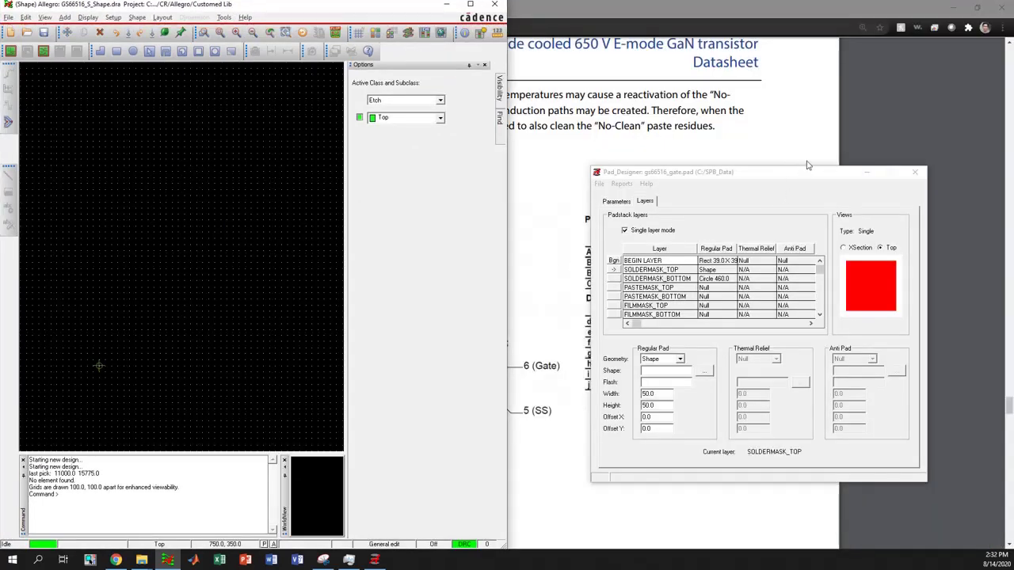
pyautogui.click(799, 130)
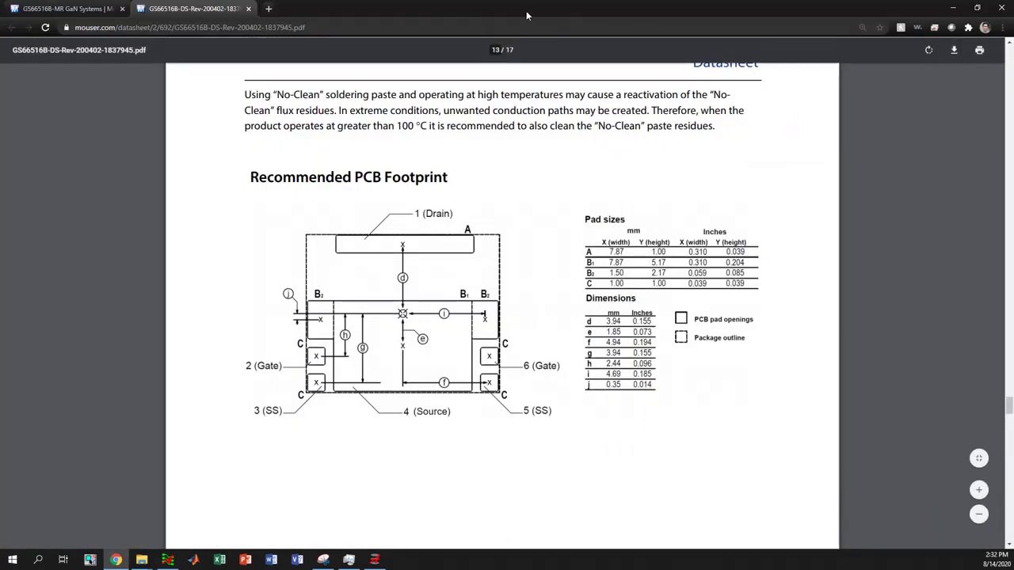
pyautogui.moveTo(521, 12); pyautogui.dragTo(1013, 158)
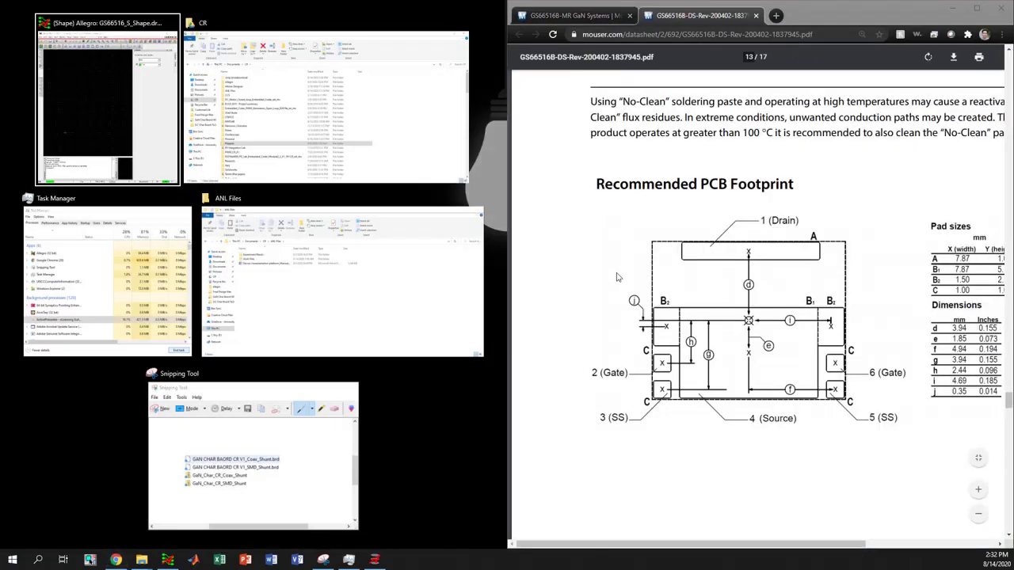
pyautogui.click(179, 158)
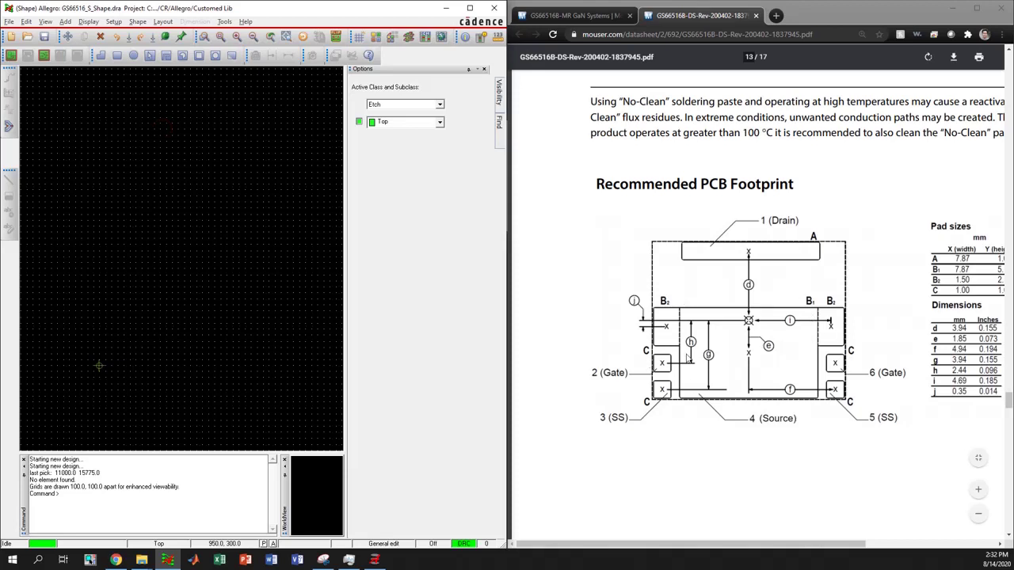
pyautogui.moveTo(660, 546); pyautogui.dragTo(743, 548)
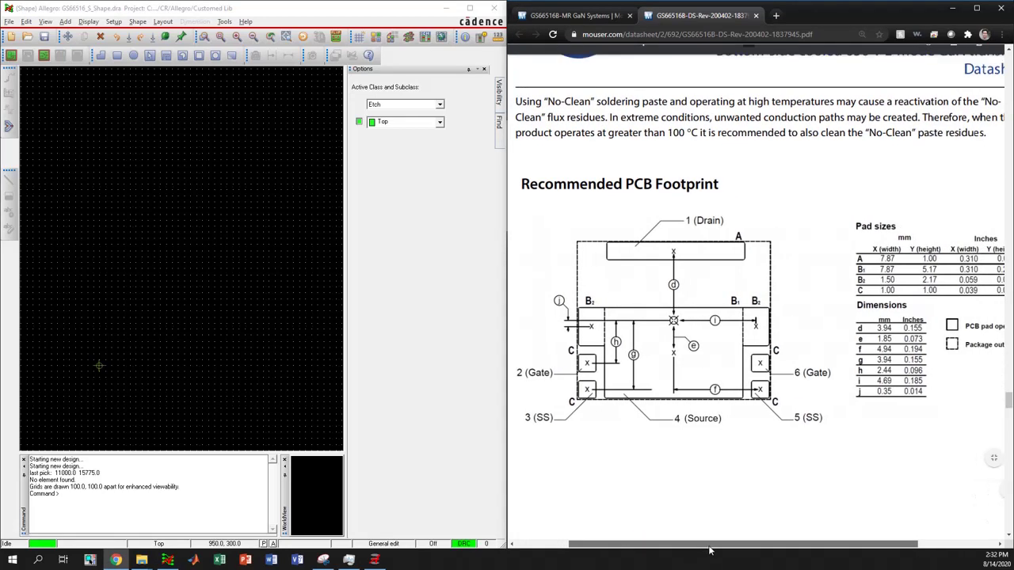
pyautogui.click(166, 56)
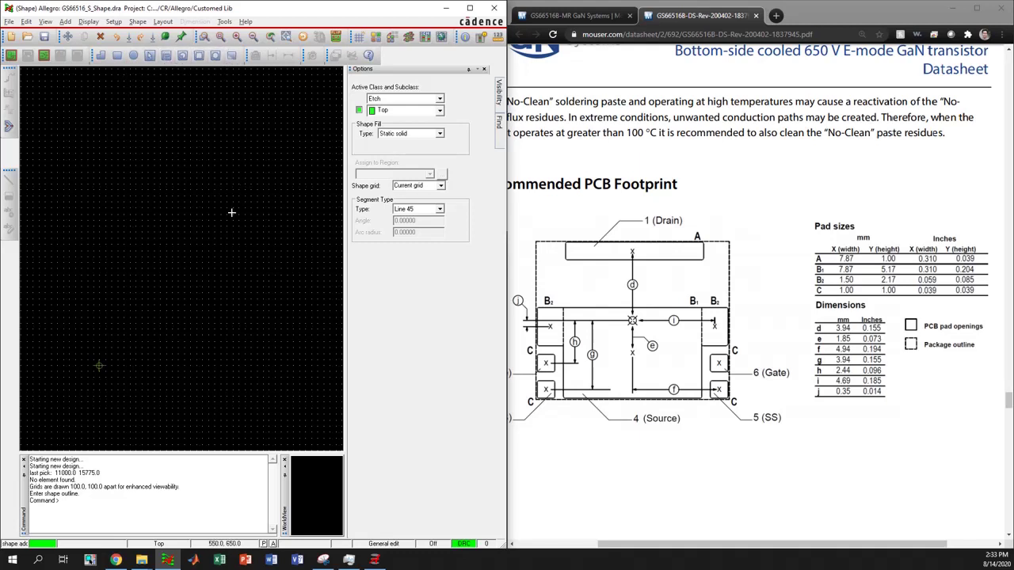
# Set the new shape to class Etch, subclass Top, with Static solid fill.
pyautogui.click(101, 57)
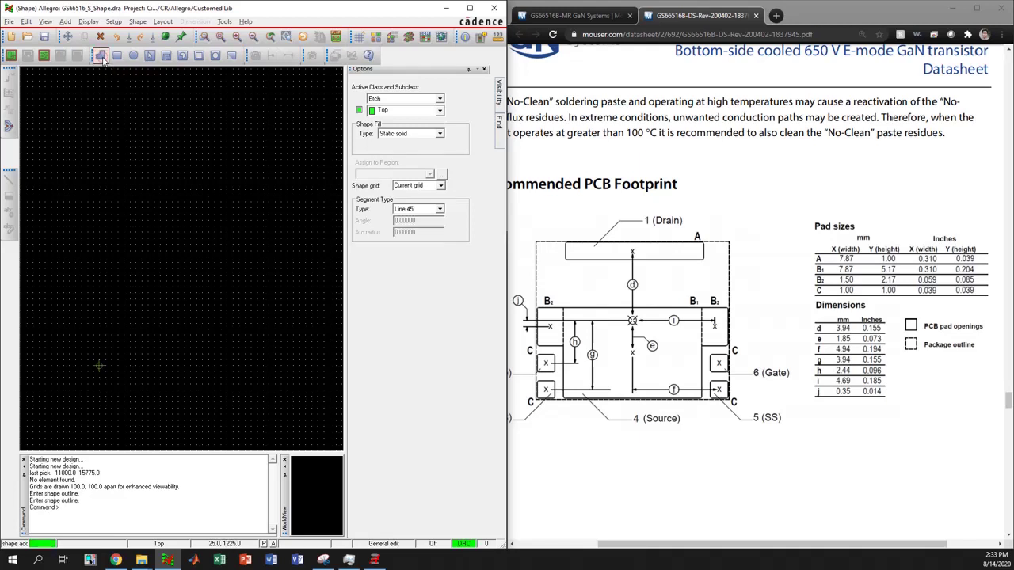
pyautogui.click(411, 100)
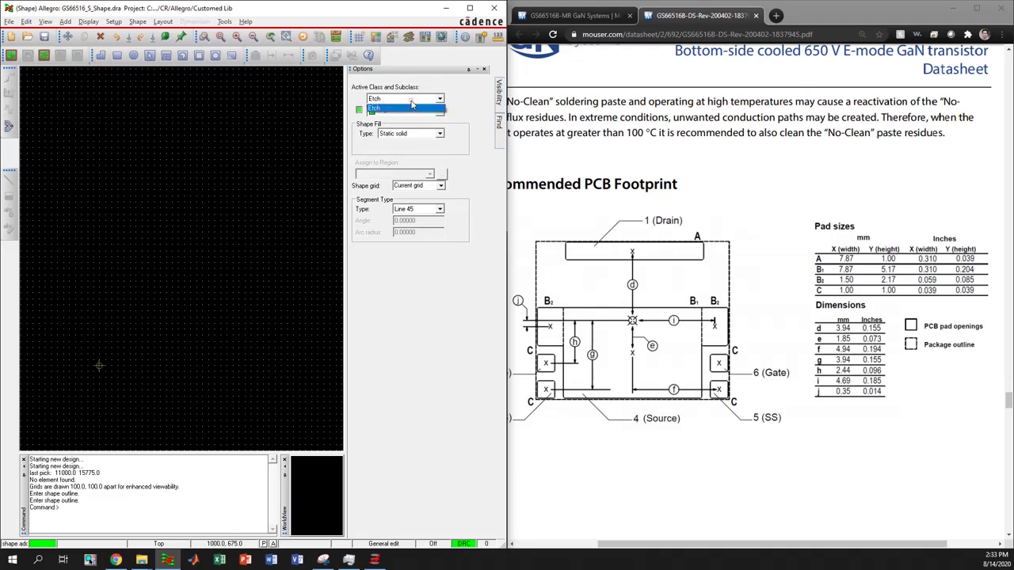
pyautogui.click(412, 110)
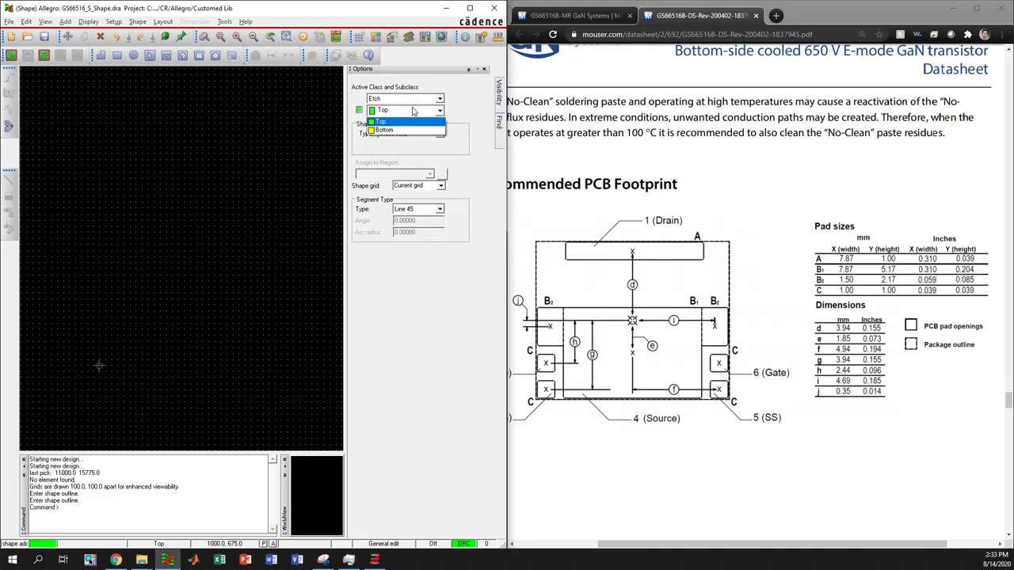
pyautogui.click(413, 111)
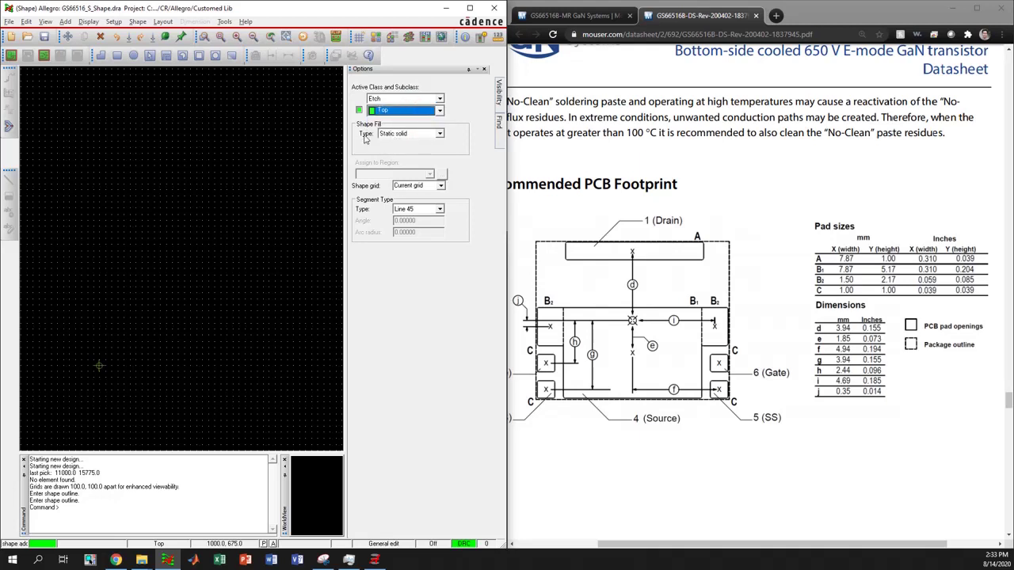
pyautogui.click(432, 135)
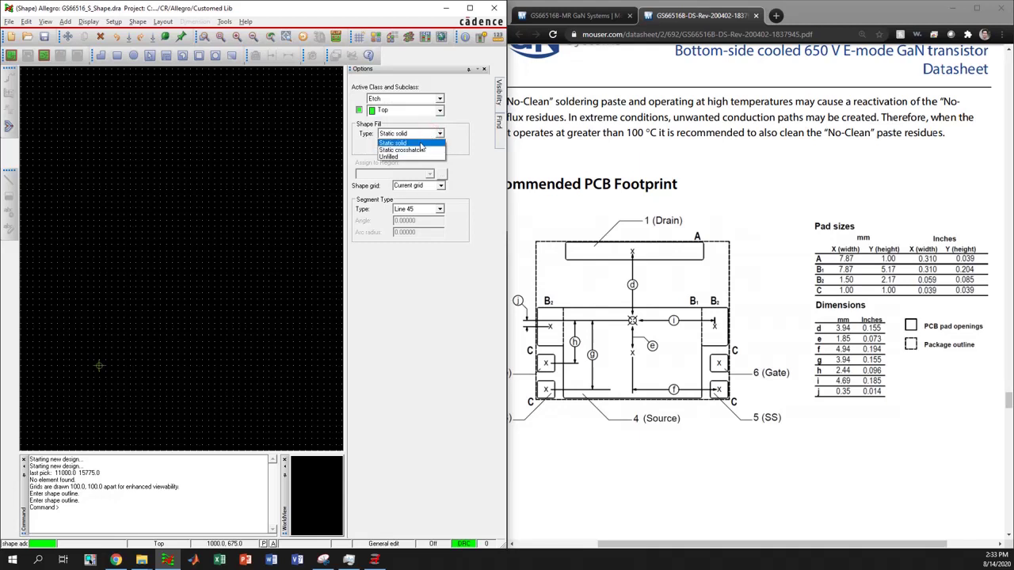
pyautogui.click(421, 143)
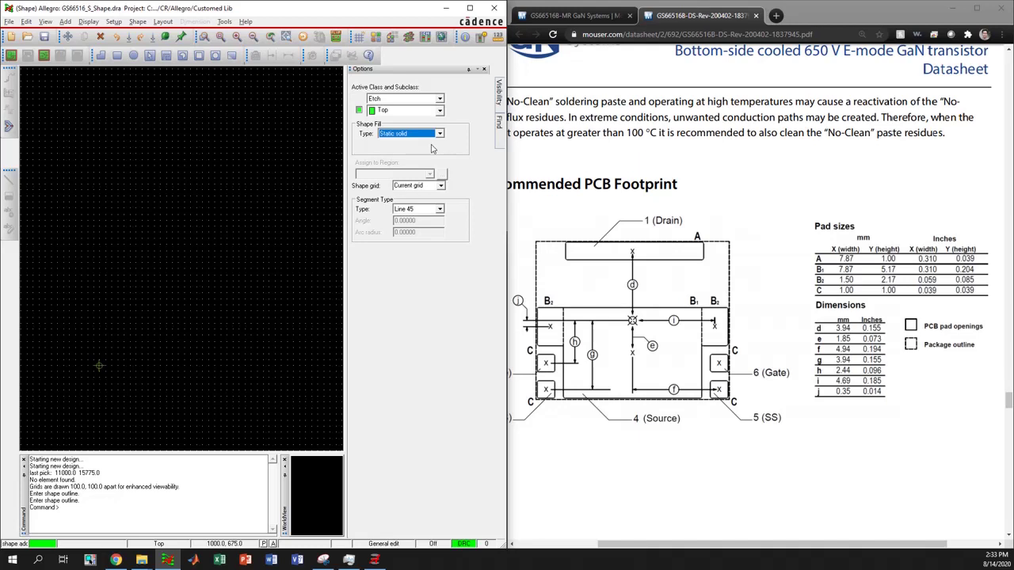
# Auto-hide the Options pane to widen the drawing canvas.
pyautogui.click(468, 69)
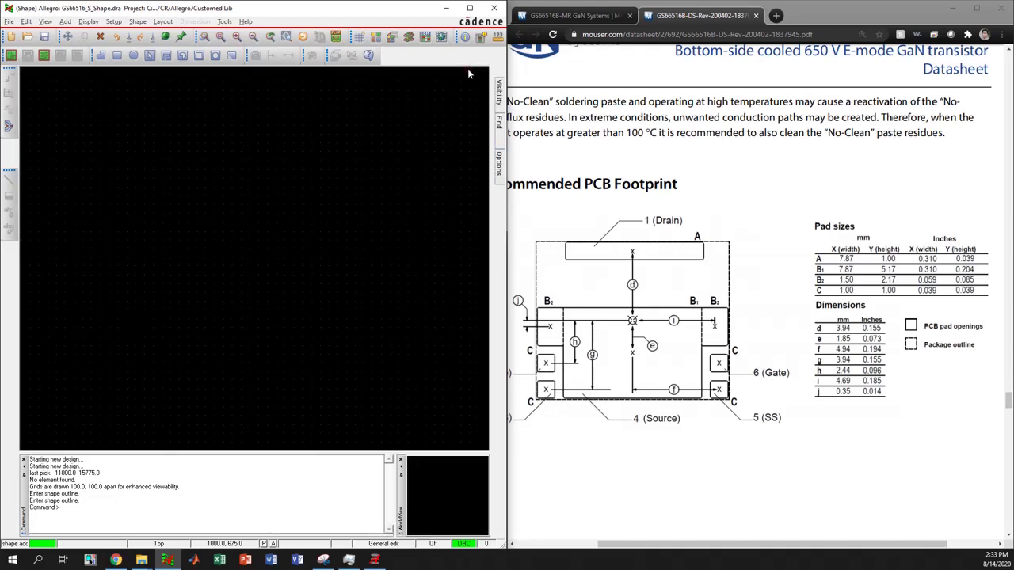
pyautogui.moveTo(501, 172)
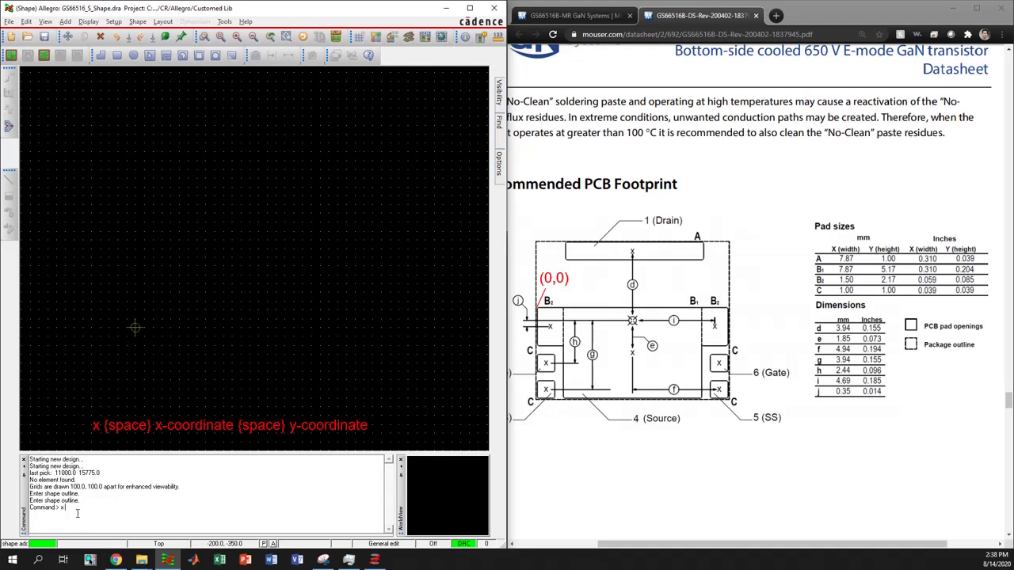
# Place the first shape outline vertex at coordinates 0, 0.
pyautogui.write('00 0')
pyautogui.press('Return')
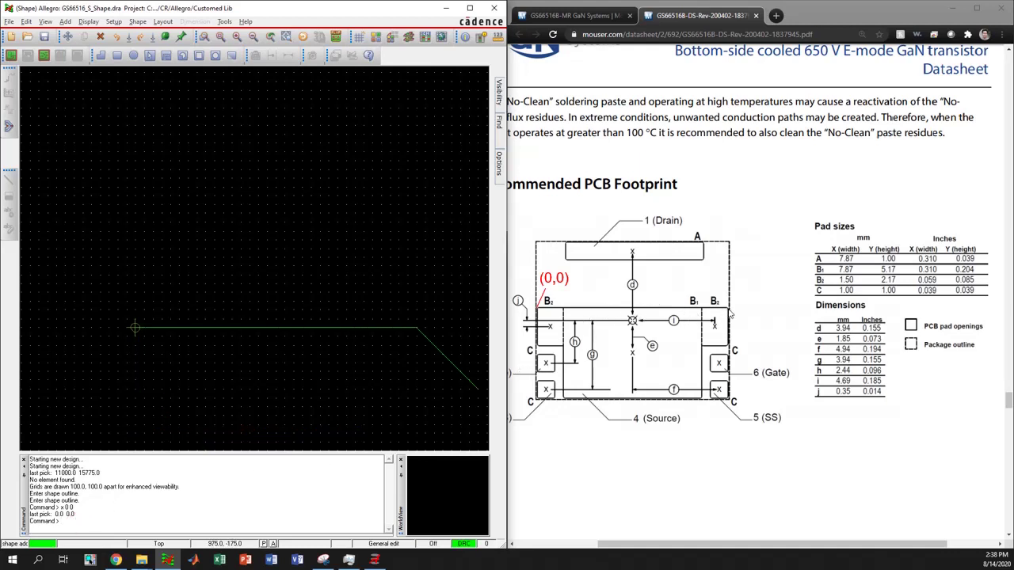
pyautogui.click(79, 525)
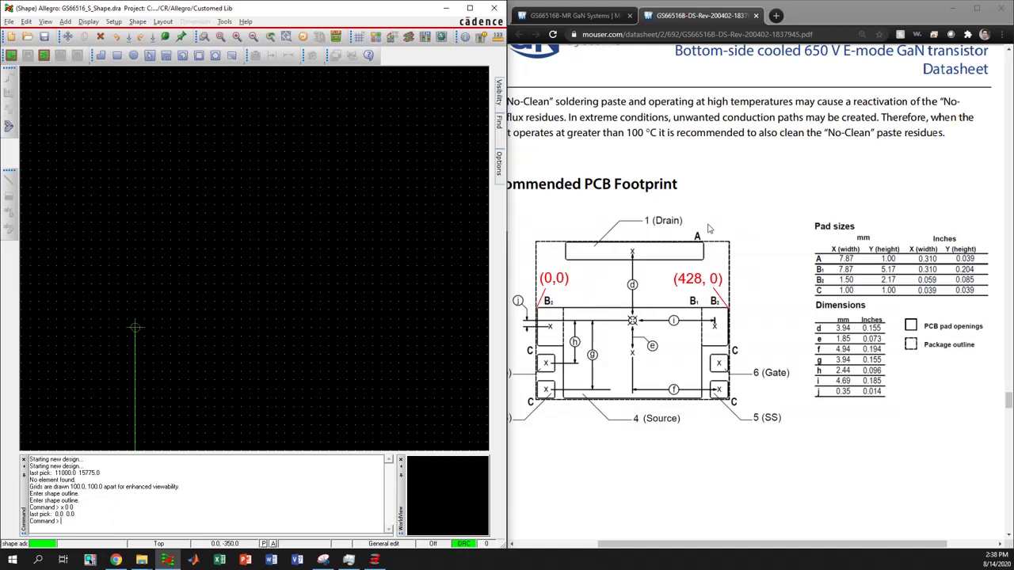
# Add the outline vertex at 428, 0 to form the top edge.
pyautogui.write('x 428 0')
pyautogui.press('Return')
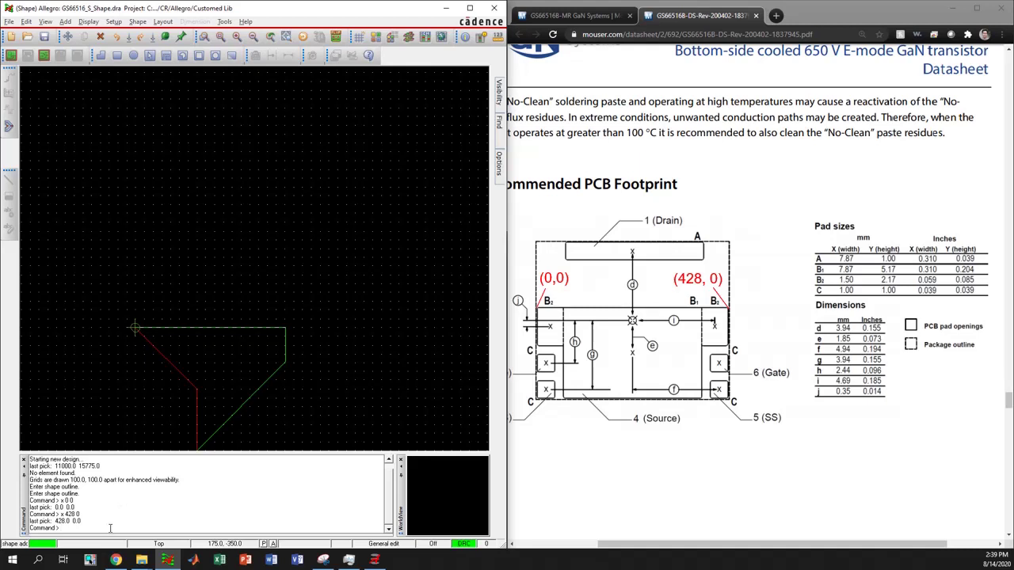
# Add the outline corner at 428, -85 to drop the right edge.
pyautogui.write('x 428')
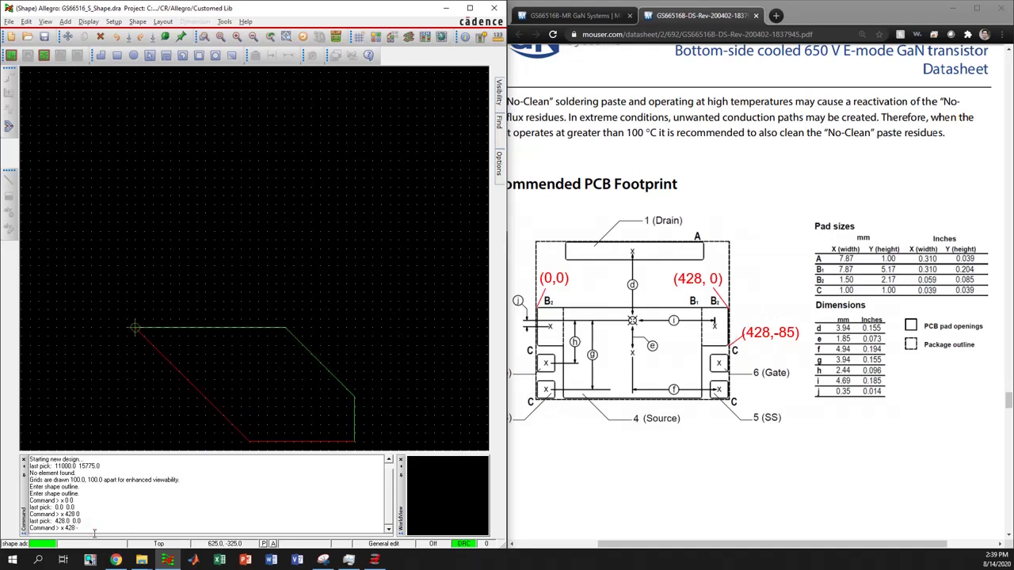
pyautogui.write('-85')
pyautogui.press('Return')
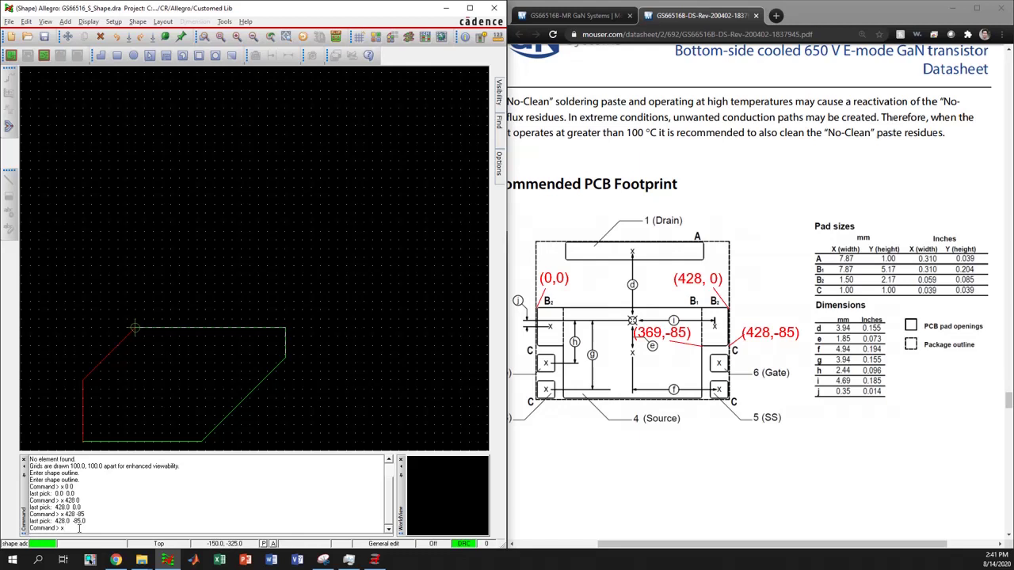
# Add outline corners at 369, -85 and 369, -204.
pyautogui.write('9 -85')
pyautogui.press('Return')
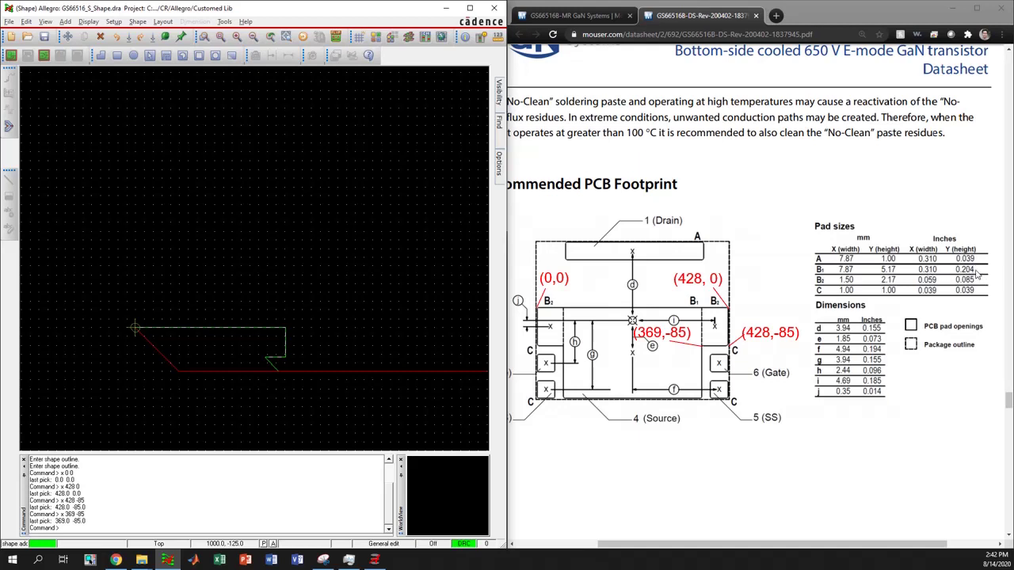
pyautogui.click(69, 528)
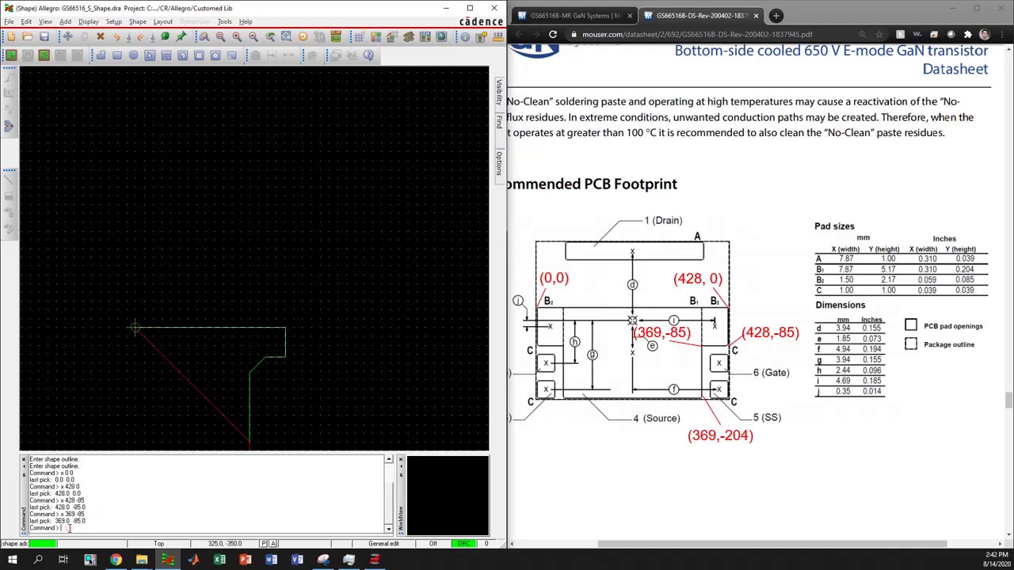
pyautogui.write('x 369')
pyautogui.write('04')
pyautogui.press('Return')
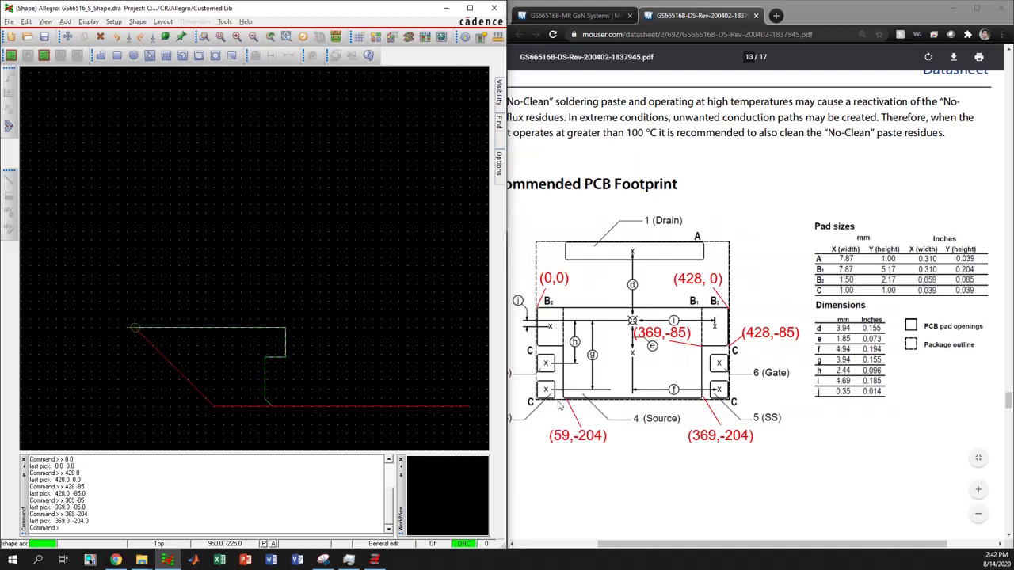
# Add outline corners at 59, -204, 59, -85 and 0, -85.
pyautogui.click(68, 529)
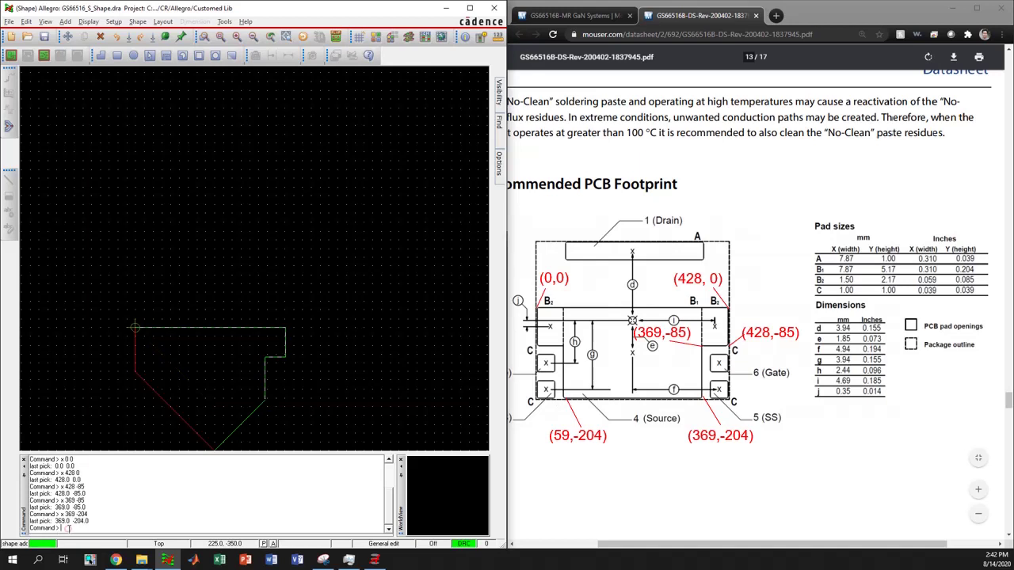
pyautogui.write('x 59')
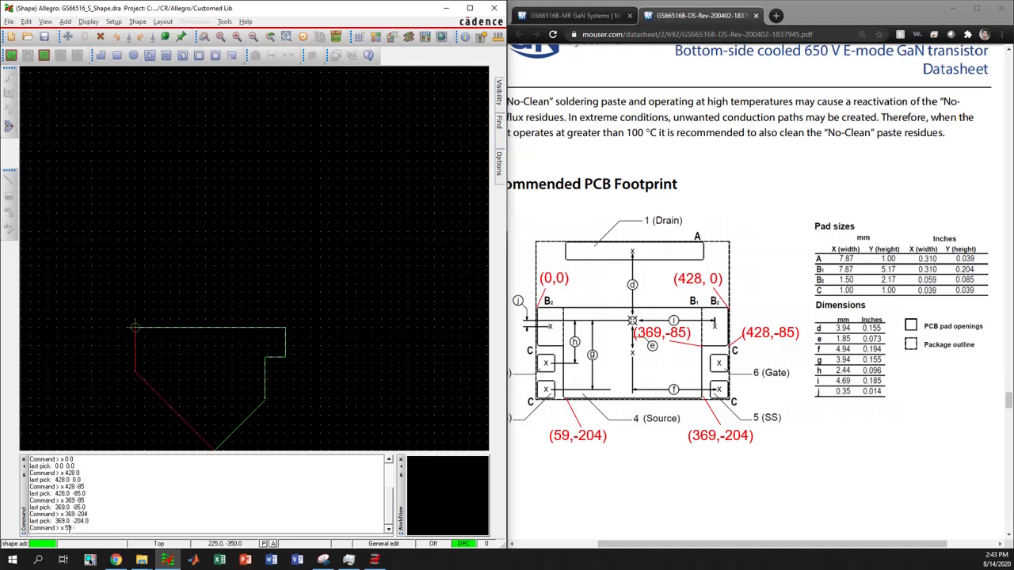
pyautogui.write('-204')
pyautogui.press('Return')
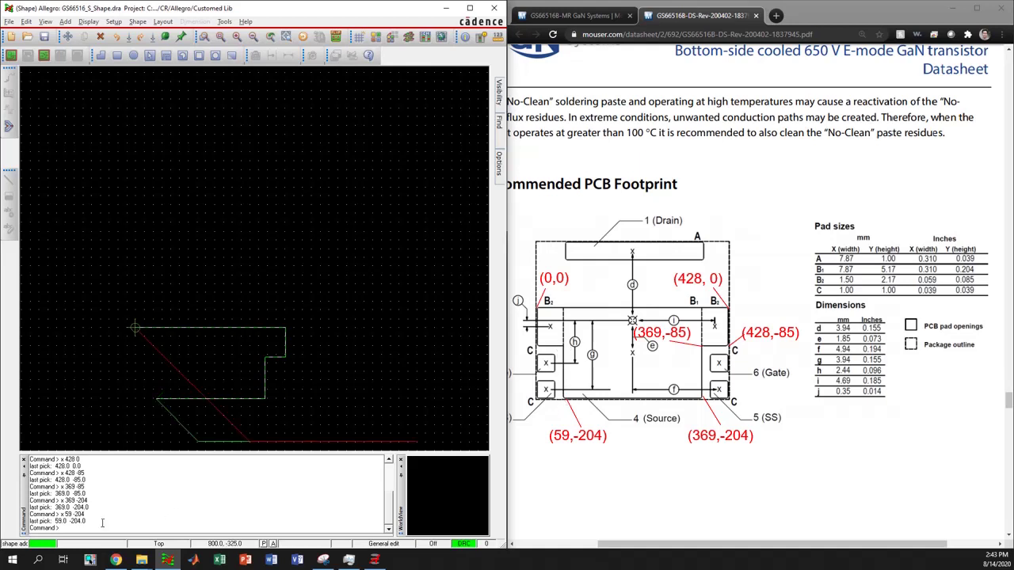
pyautogui.write('x 59')
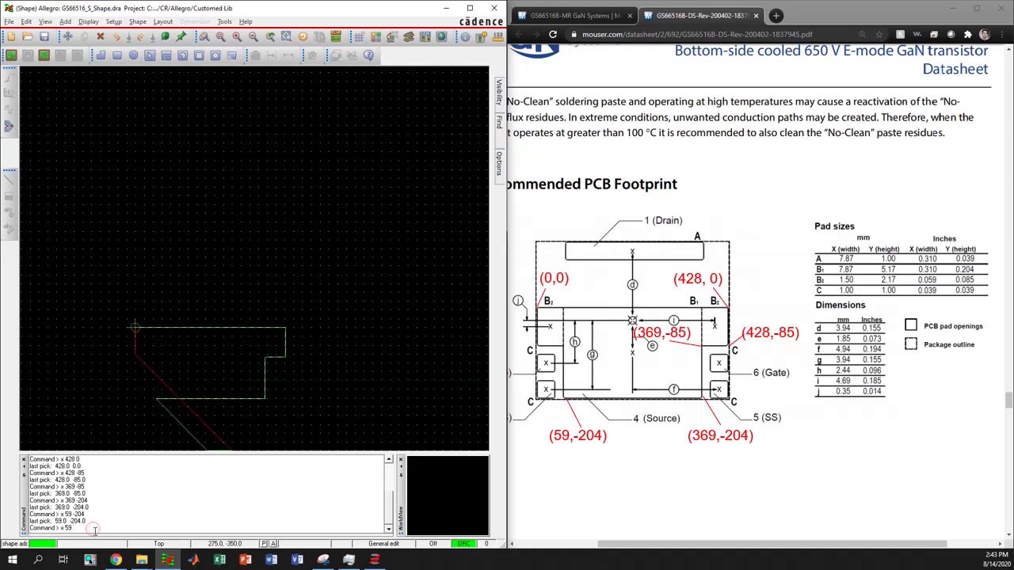
pyautogui.write('5')
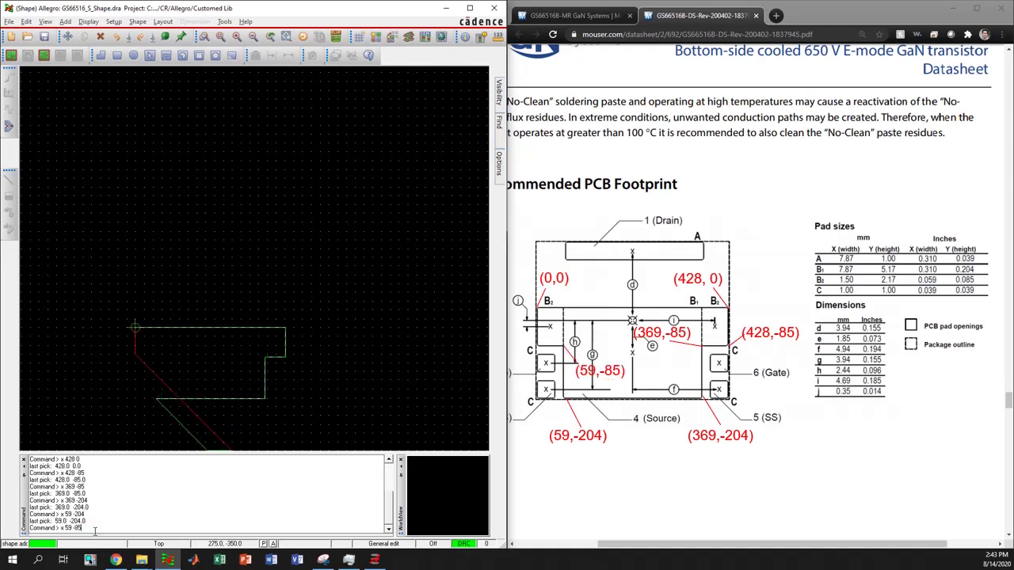
pyautogui.press('Return')
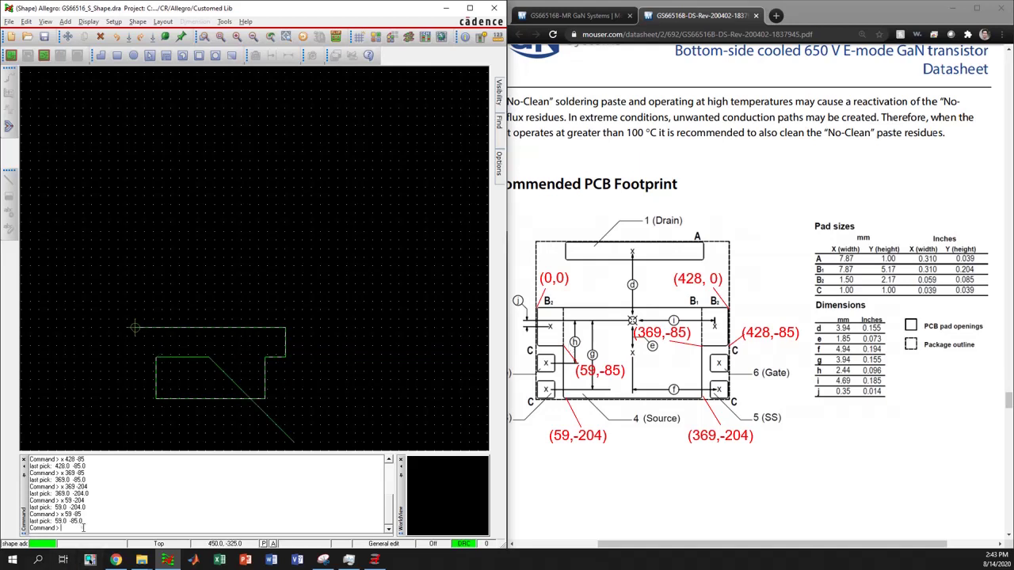
pyautogui.write('x 0 -85')
pyautogui.press('Return')
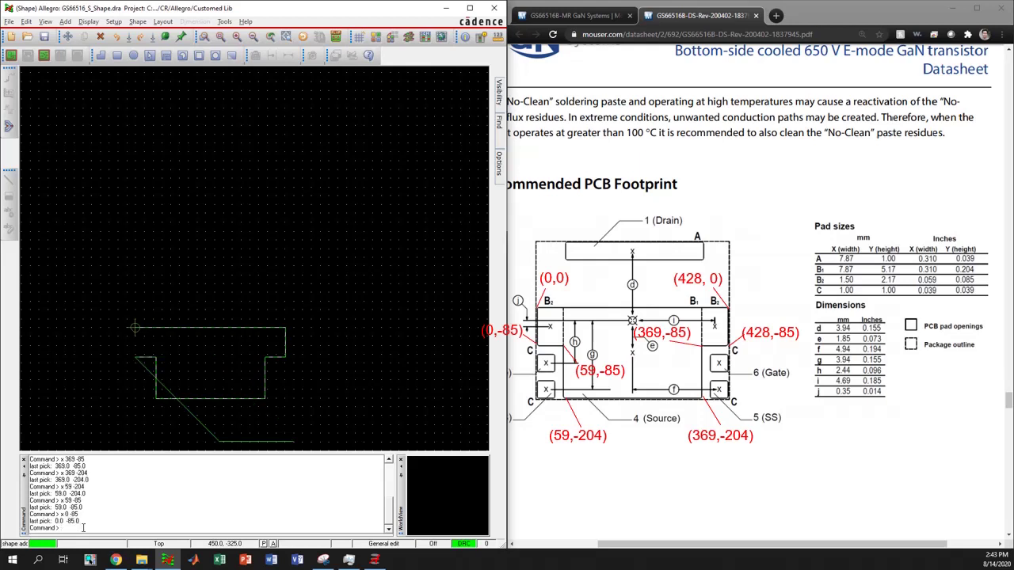
# Close the outline at 0, 0, completing the filled T-shaped copper shape.
pyautogui.click(136, 329)
pyautogui.scroll(3, 136, 333)
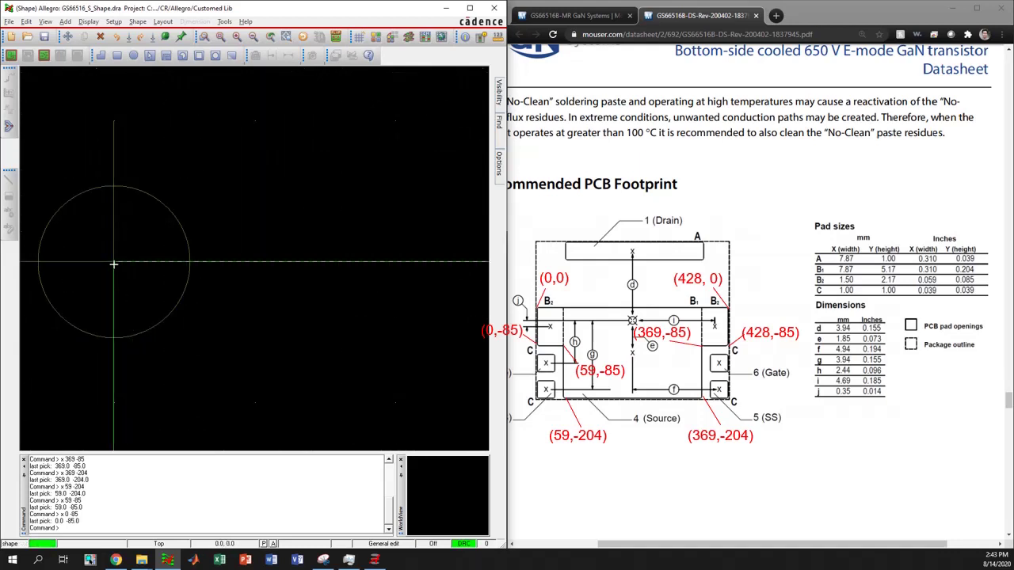
pyautogui.scroll(-2, 114, 264)
pyautogui.scroll(-1, 129, 418)
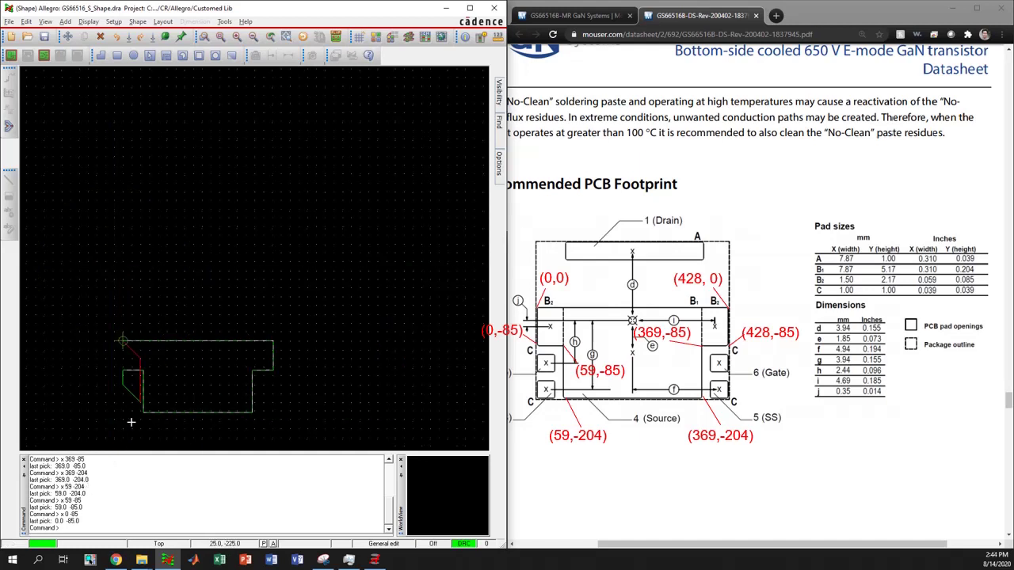
pyautogui.write('x')
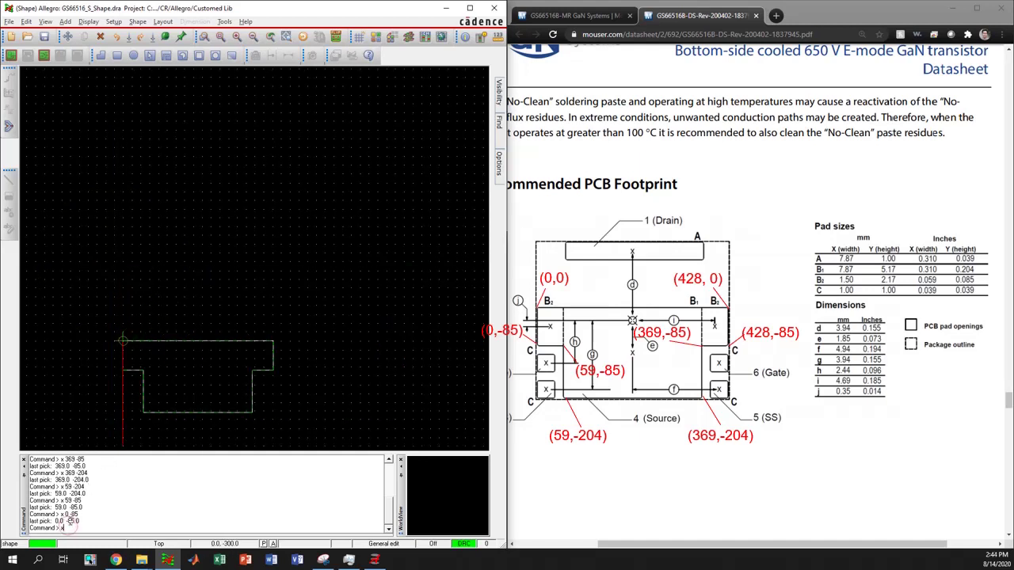
pyautogui.write(' 0 0')
pyautogui.press('Return')
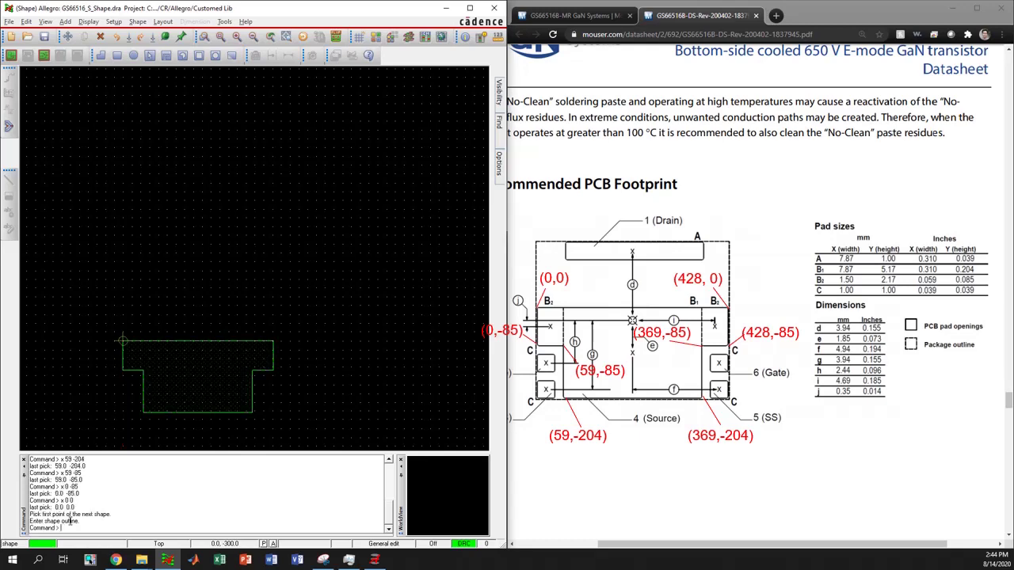
pyautogui.scroll(-1, 279, 267)
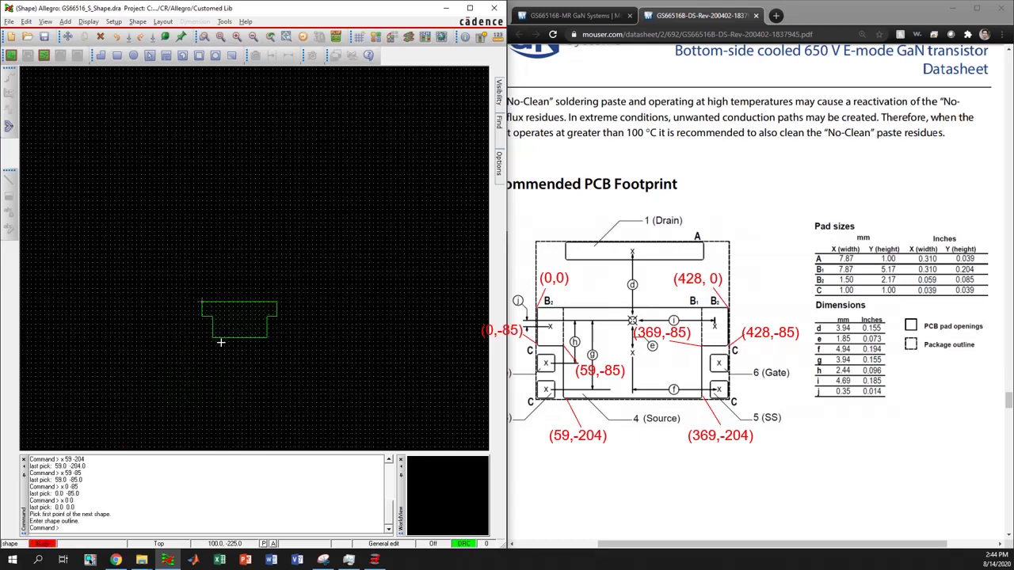
pyautogui.scroll(1, 221, 343)
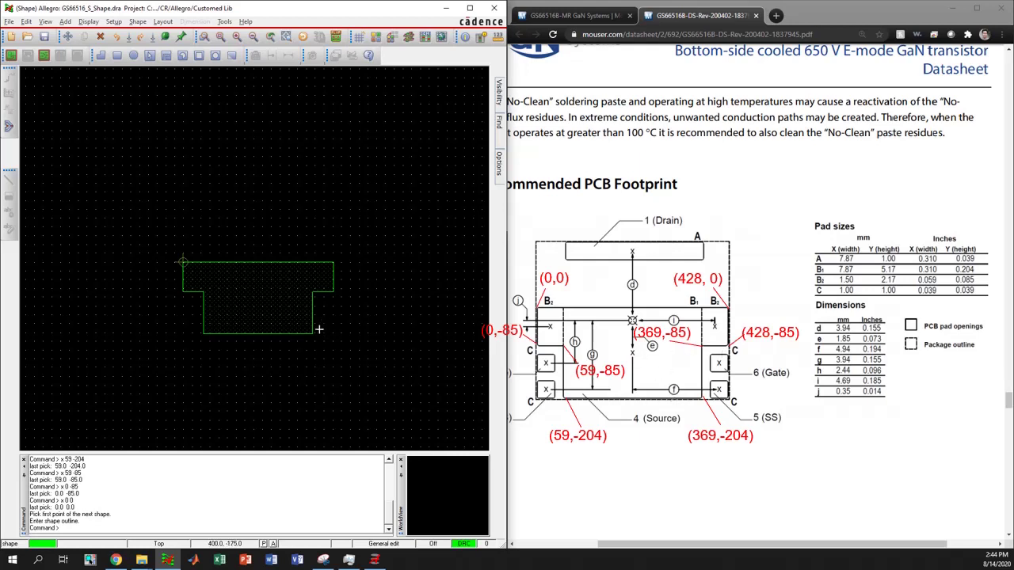
# Save the drawing and create shape symbol GS66516_S_Shape.ssm, overwriting the existing file.
pyautogui.click(45, 37)
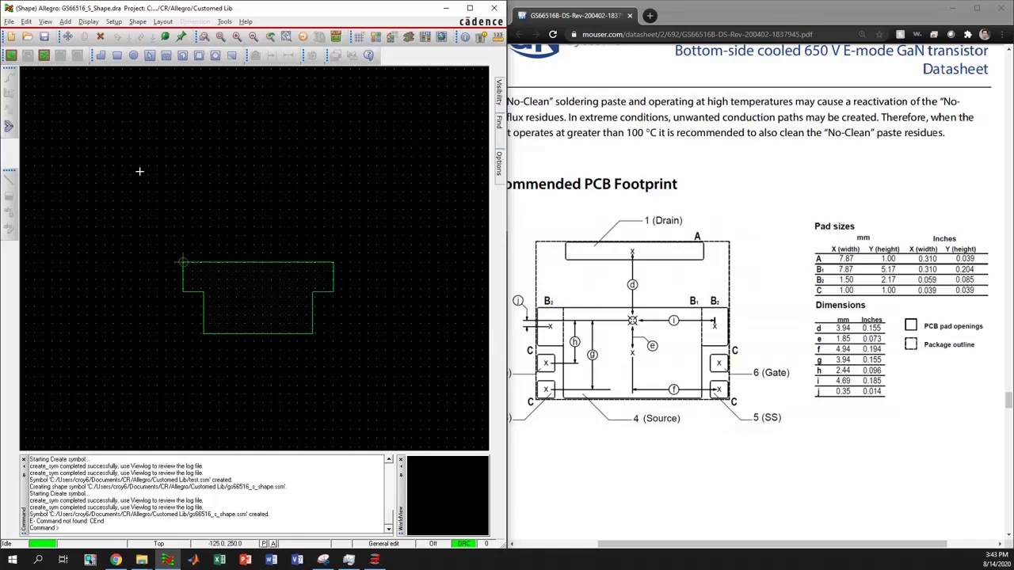
pyautogui.click(11, 21)
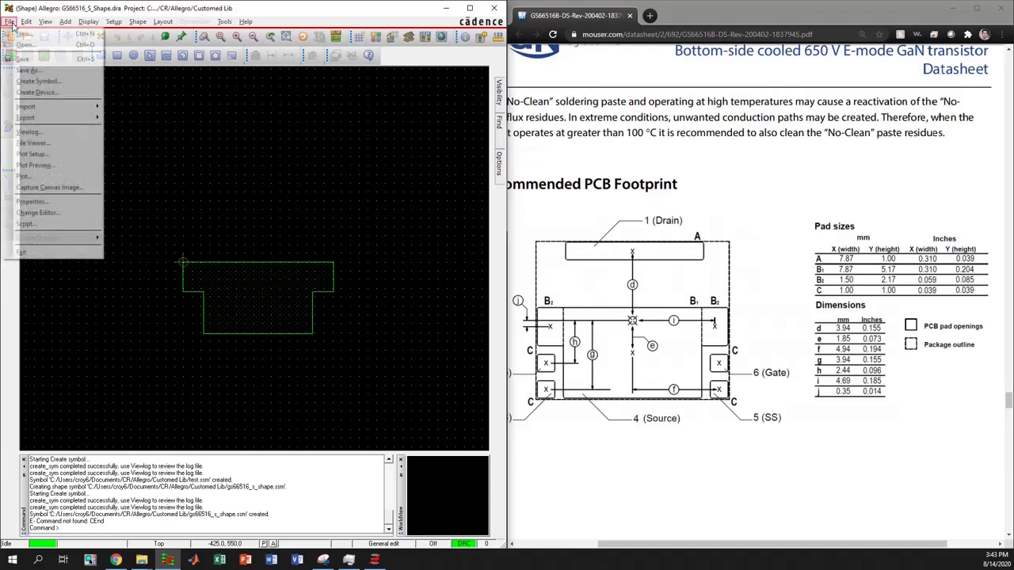
pyautogui.click(38, 83)
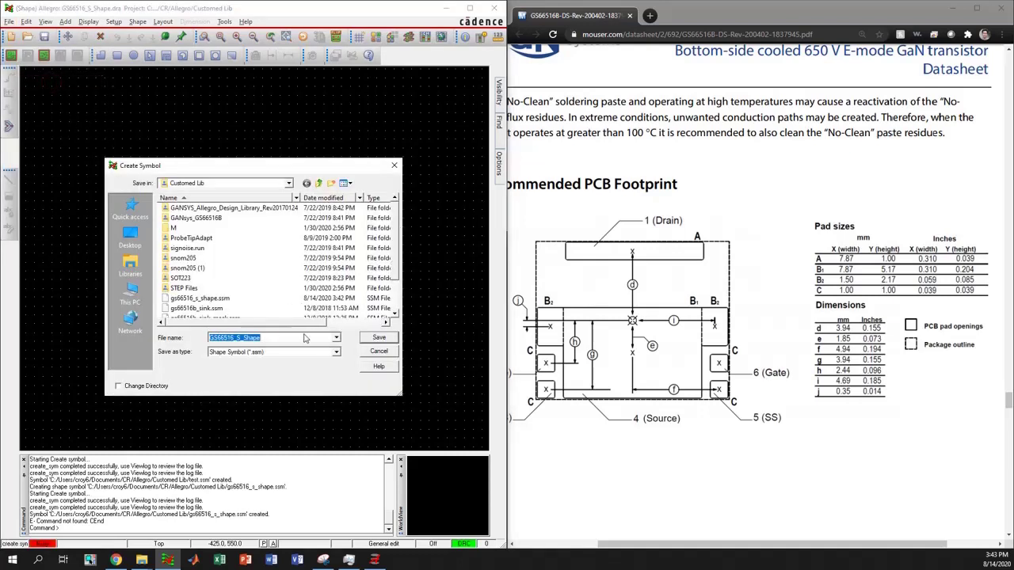
pyautogui.click(375, 338)
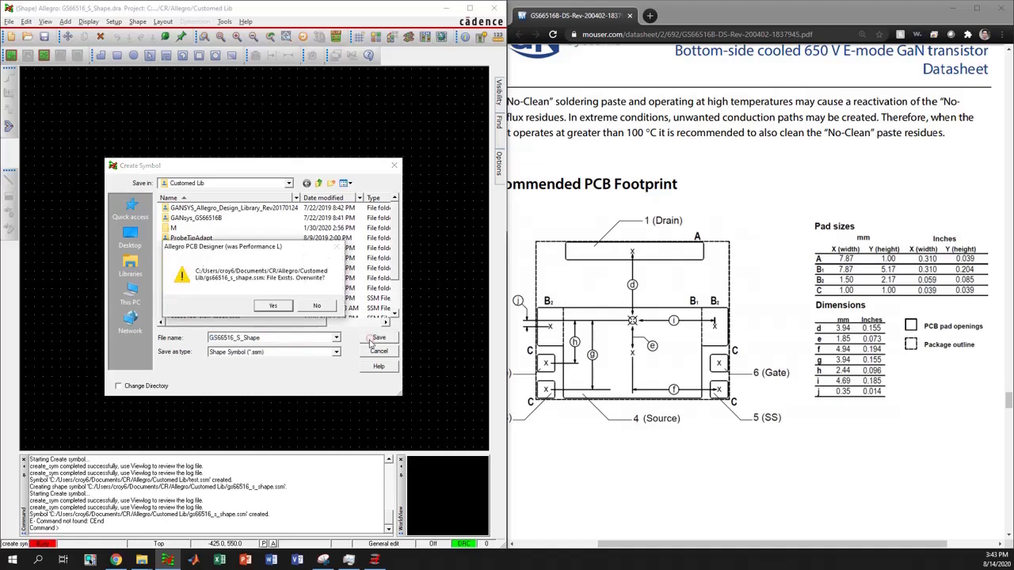
pyautogui.click(272, 307)
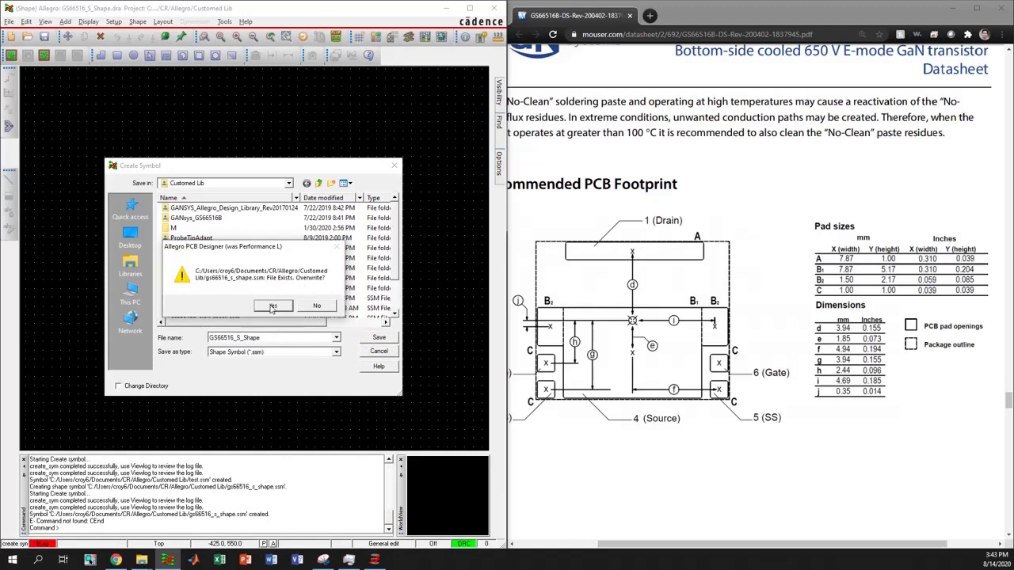